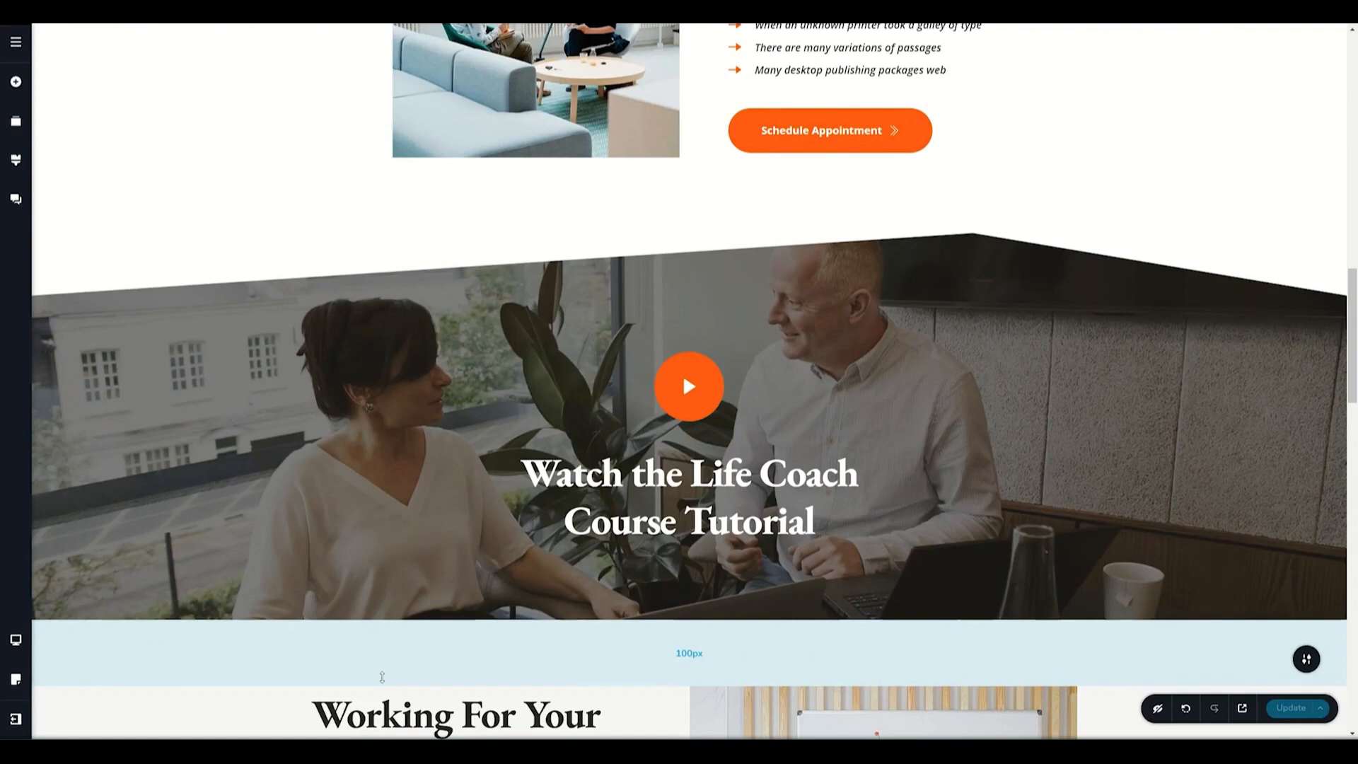
Try the Bounce and Fade entrance effects on the Future 01 column and apply Zoom.
{"action": "scroll", "coordinate": [427, 423], "scroll_direction": "up", "scroll_amount": 10}
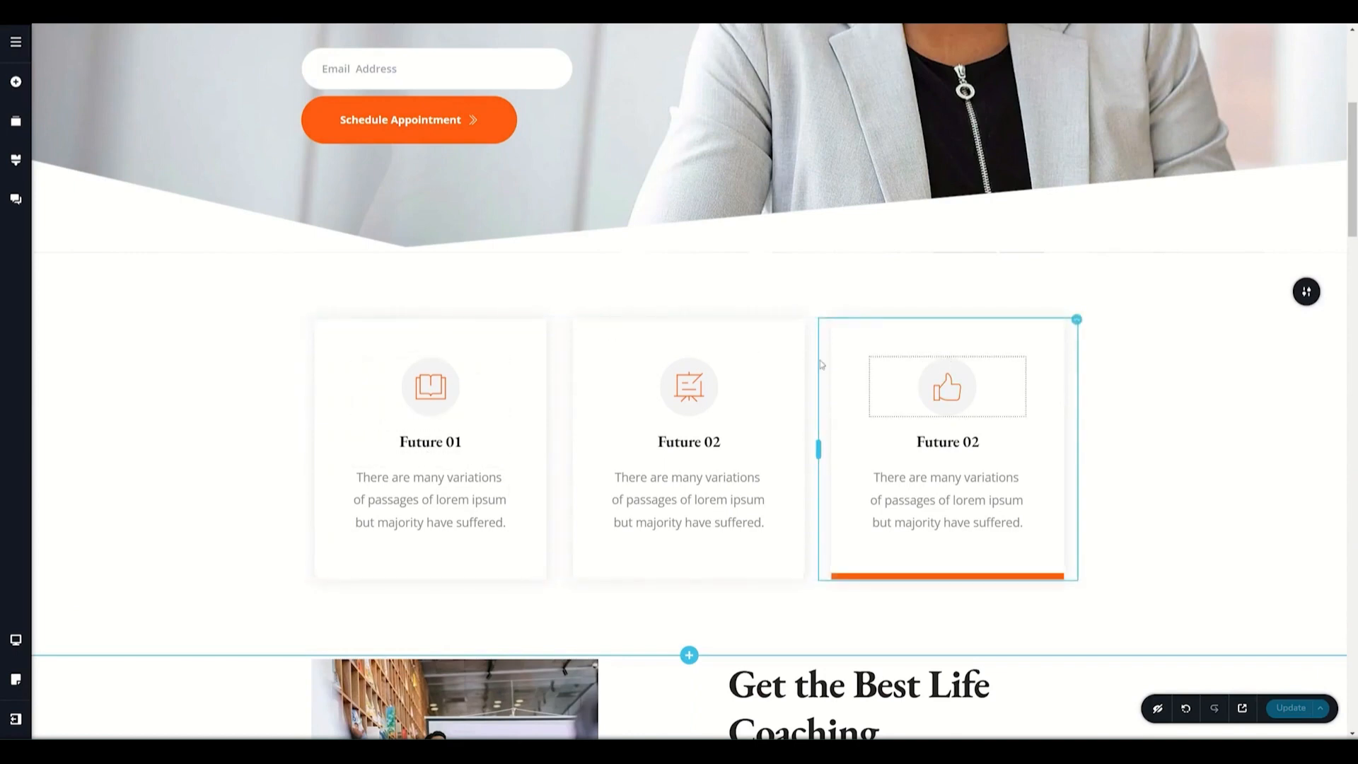
{"action": "left_click", "coordinate": [501, 322]}
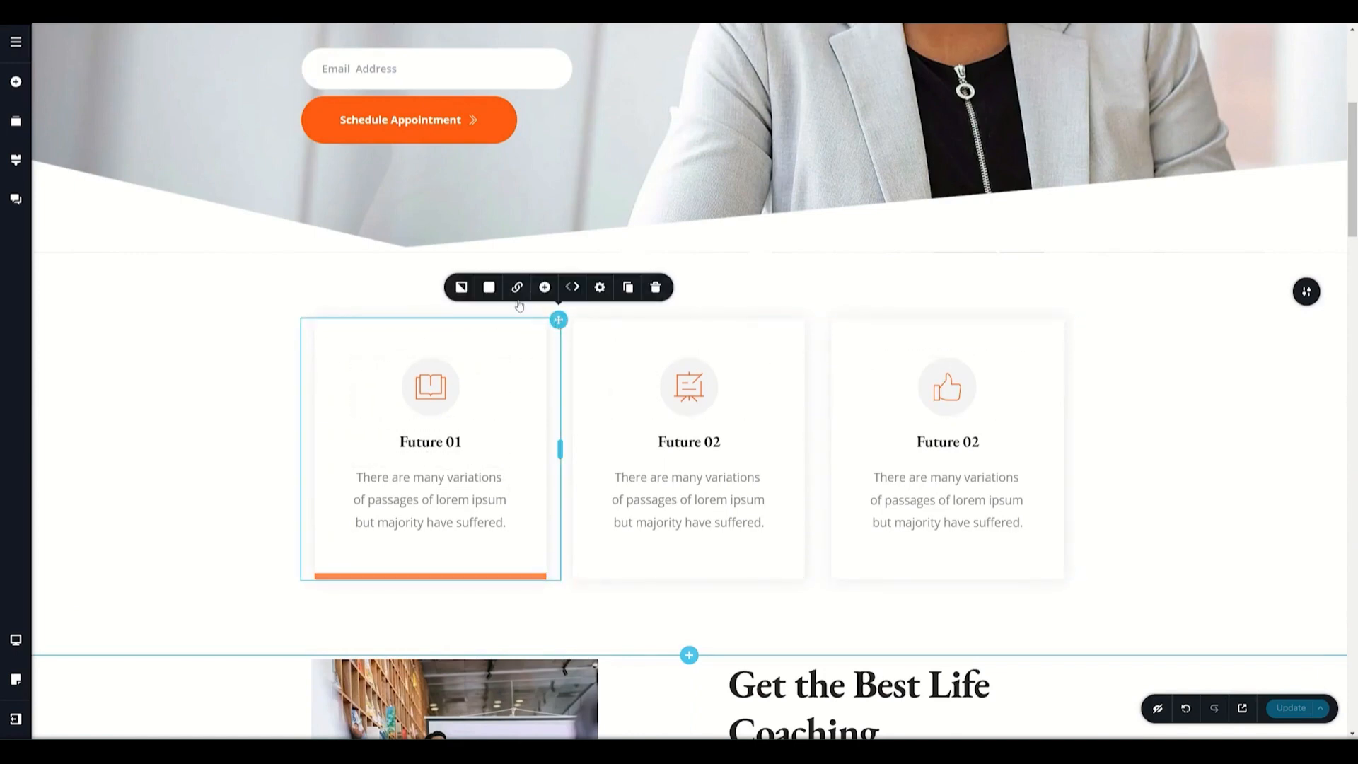
{"action": "left_click", "coordinate": [602, 288]}
{"action": "left_click", "coordinate": [648, 249]}
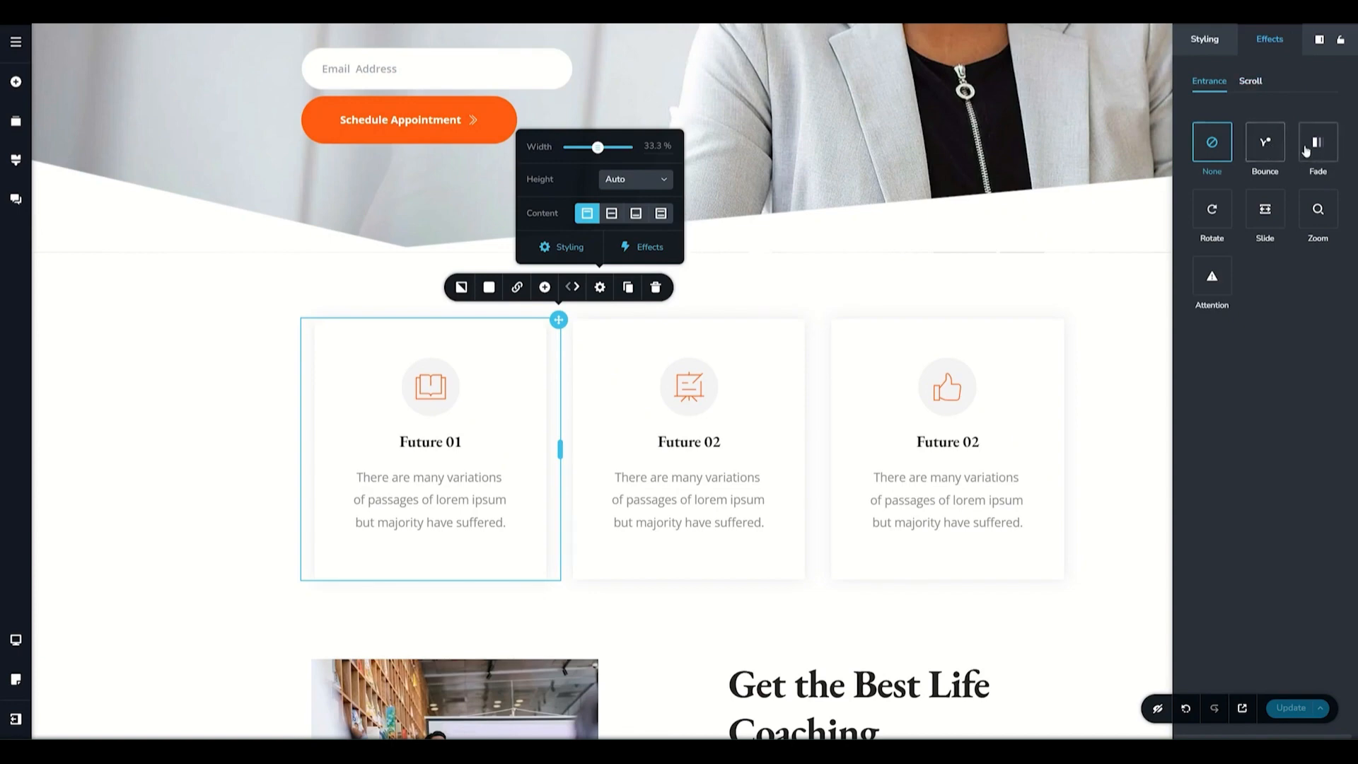
{"action": "left_click", "coordinate": [1267, 153]}
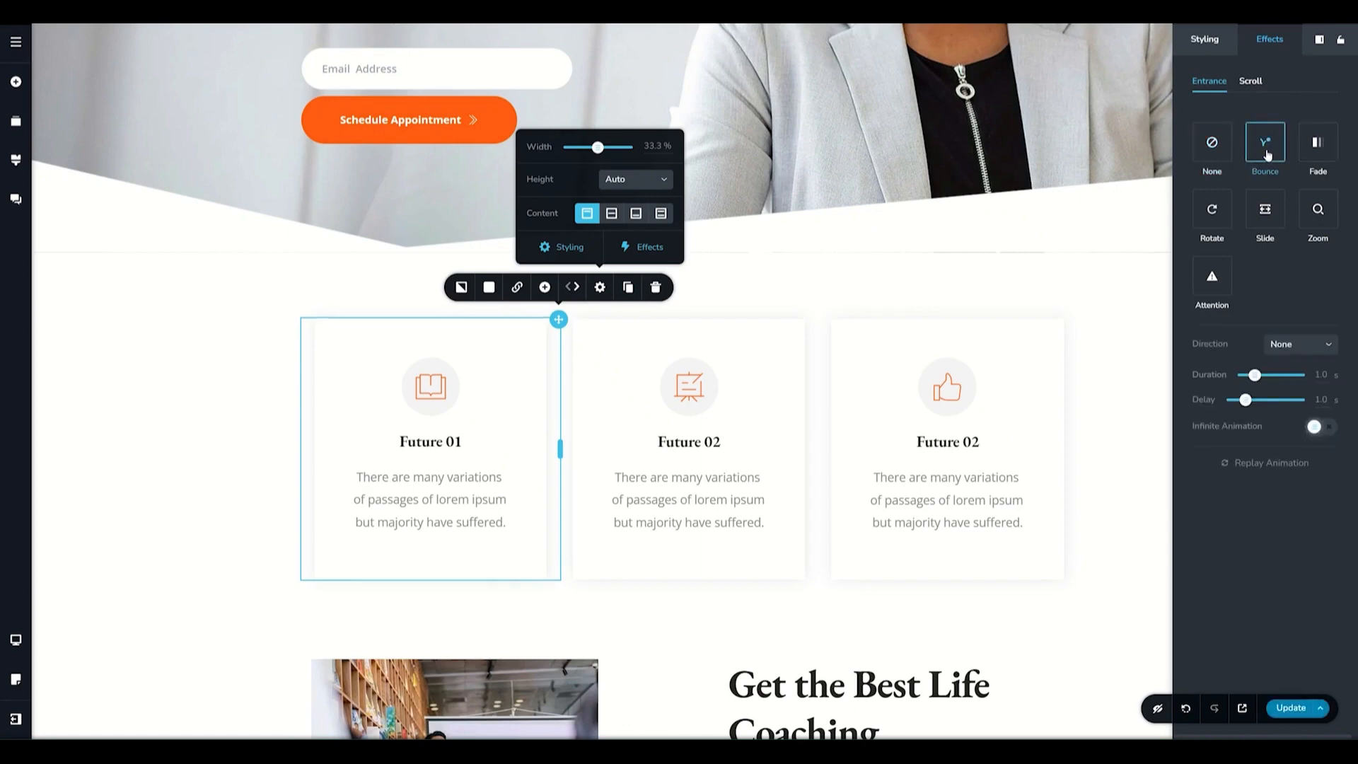
{"action": "left_click", "coordinate": [1324, 150]}
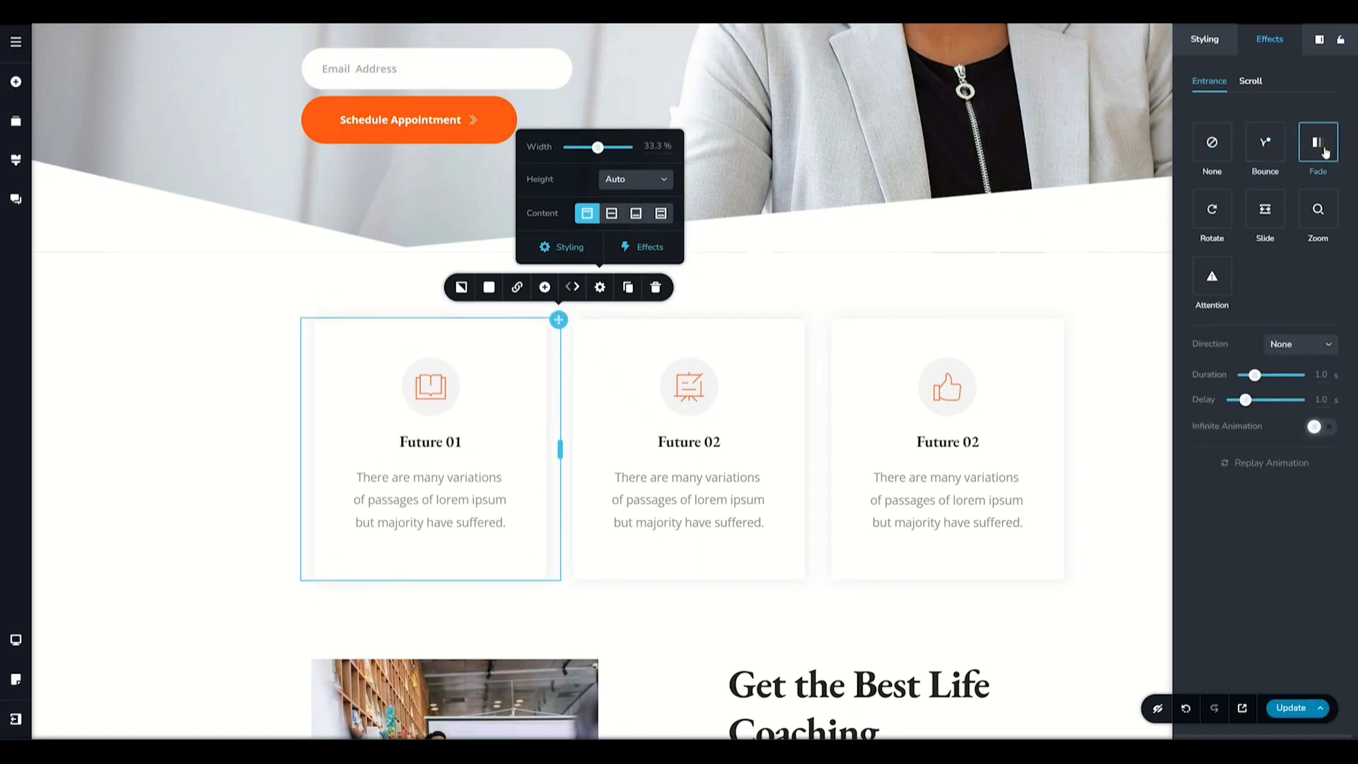
{"action": "left_click", "coordinate": [1318, 215]}
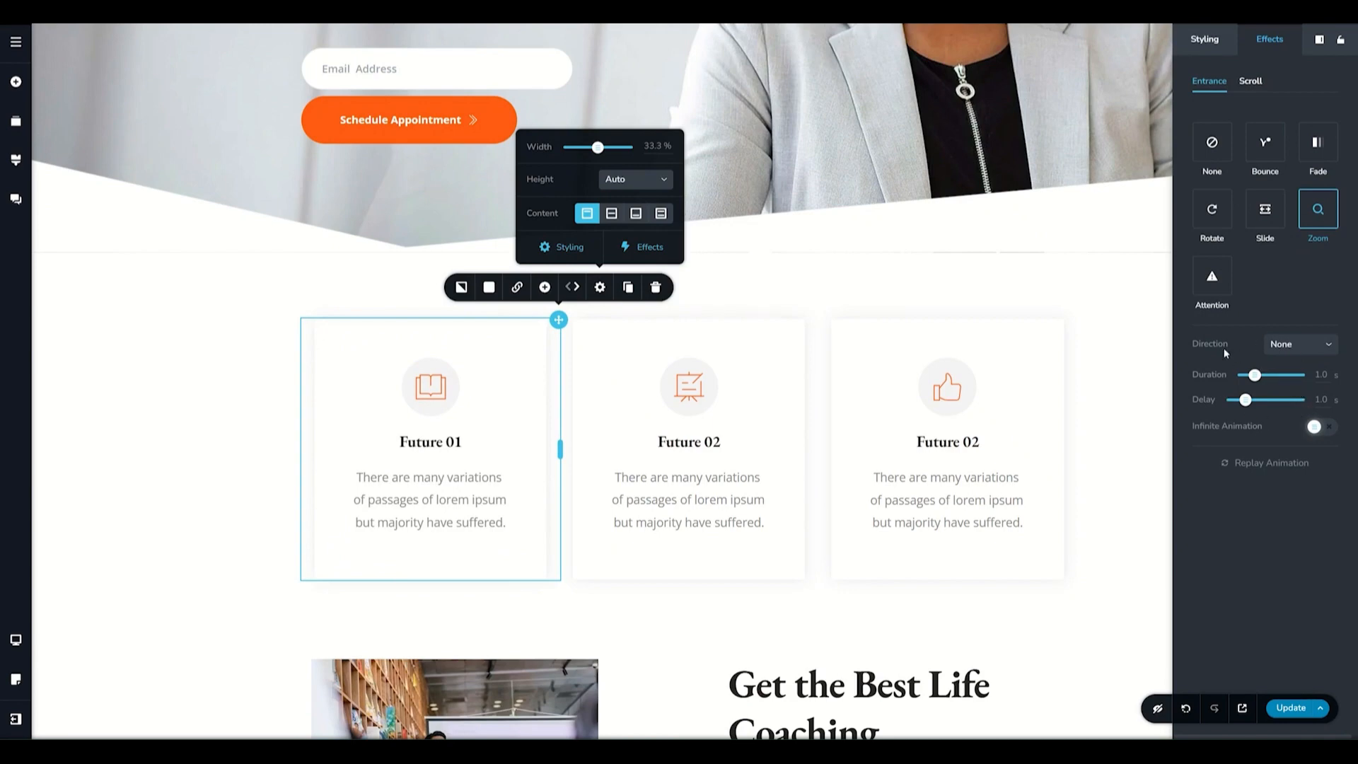
Set the Zoom entrance direction to Down with a 2.4 s duration and 1.5 s delay, and replay the animation.
{"action": "left_click", "coordinate": [1311, 347]}
{"action": "left_click", "coordinate": [1293, 373]}
{"action": "left_click_drag", "start_coordinate": [1254, 376], "coordinate": [1271, 379]}
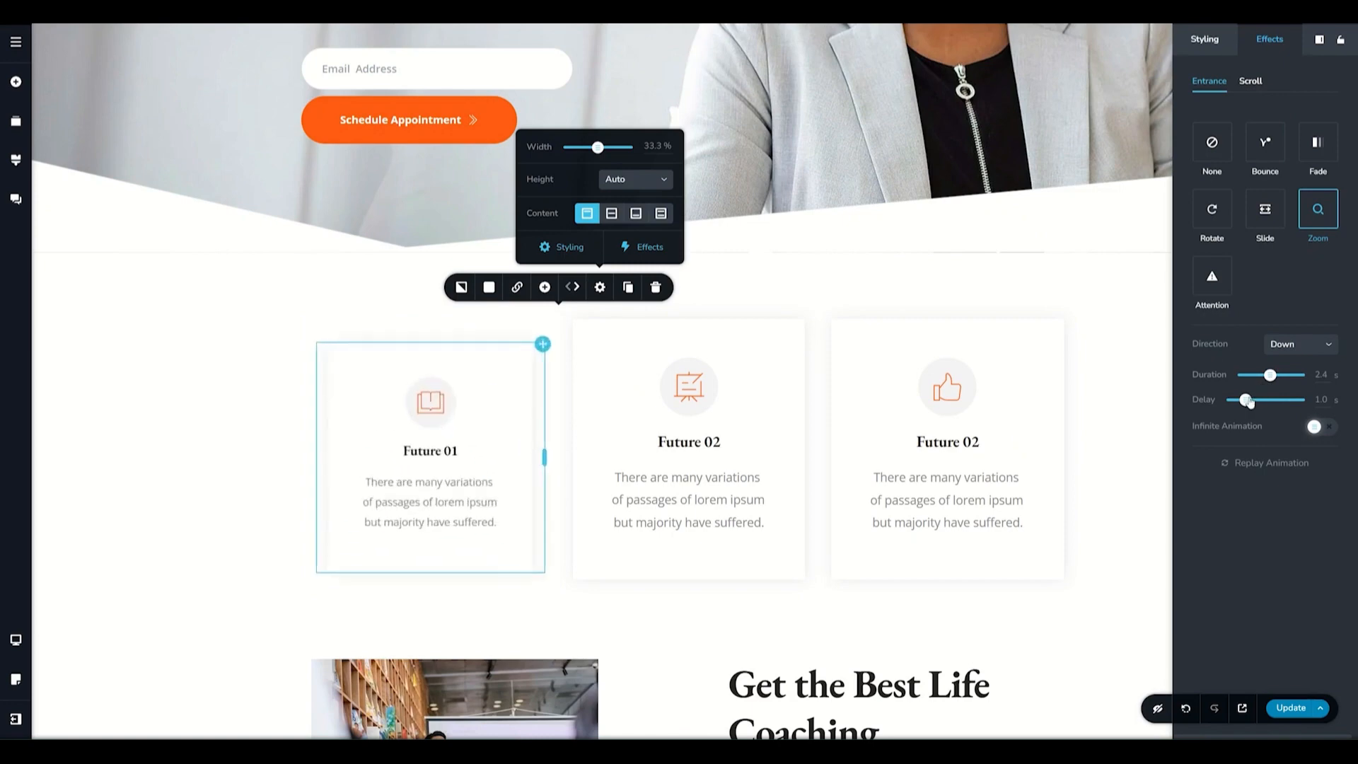
{"action": "left_click_drag", "start_coordinate": [1246, 401], "coordinate": [1232, 401]}
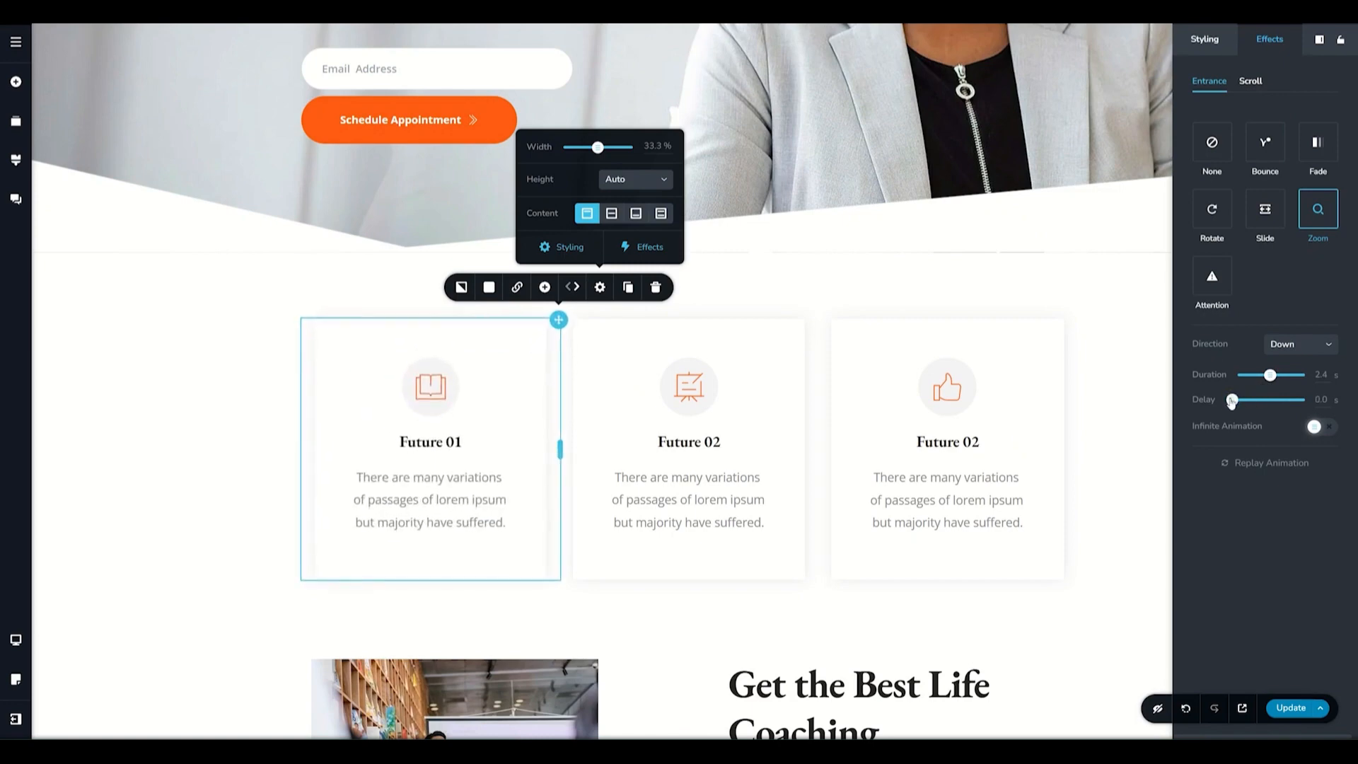
{"action": "left_click_drag", "start_coordinate": [1232, 401], "coordinate": [1254, 402]}
{"action": "left_click", "coordinate": [1258, 464]}
{"action": "left_click", "coordinate": [1235, 463]}
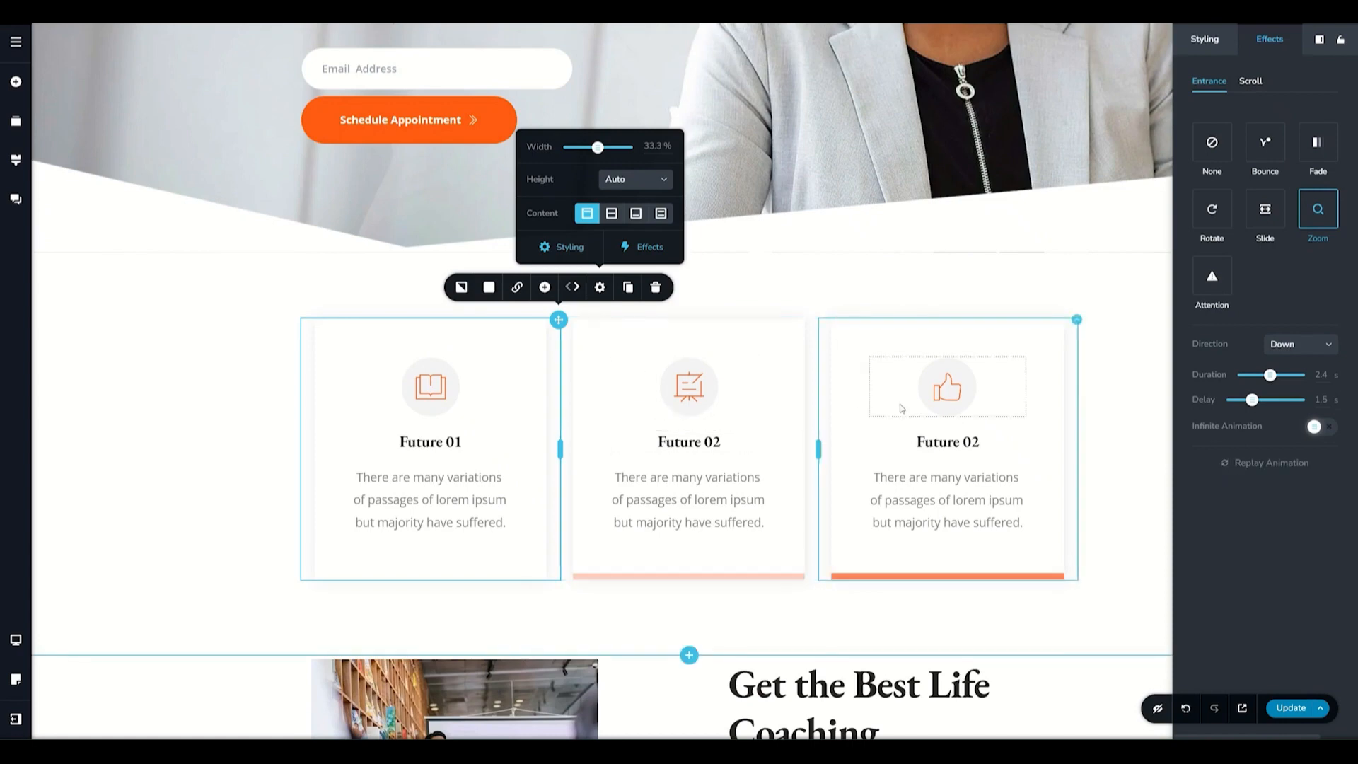
Set the Future 01 column's entrance effect to None in the tablet view and return to the desktop view.
{"action": "left_click", "coordinate": [17, 638]}
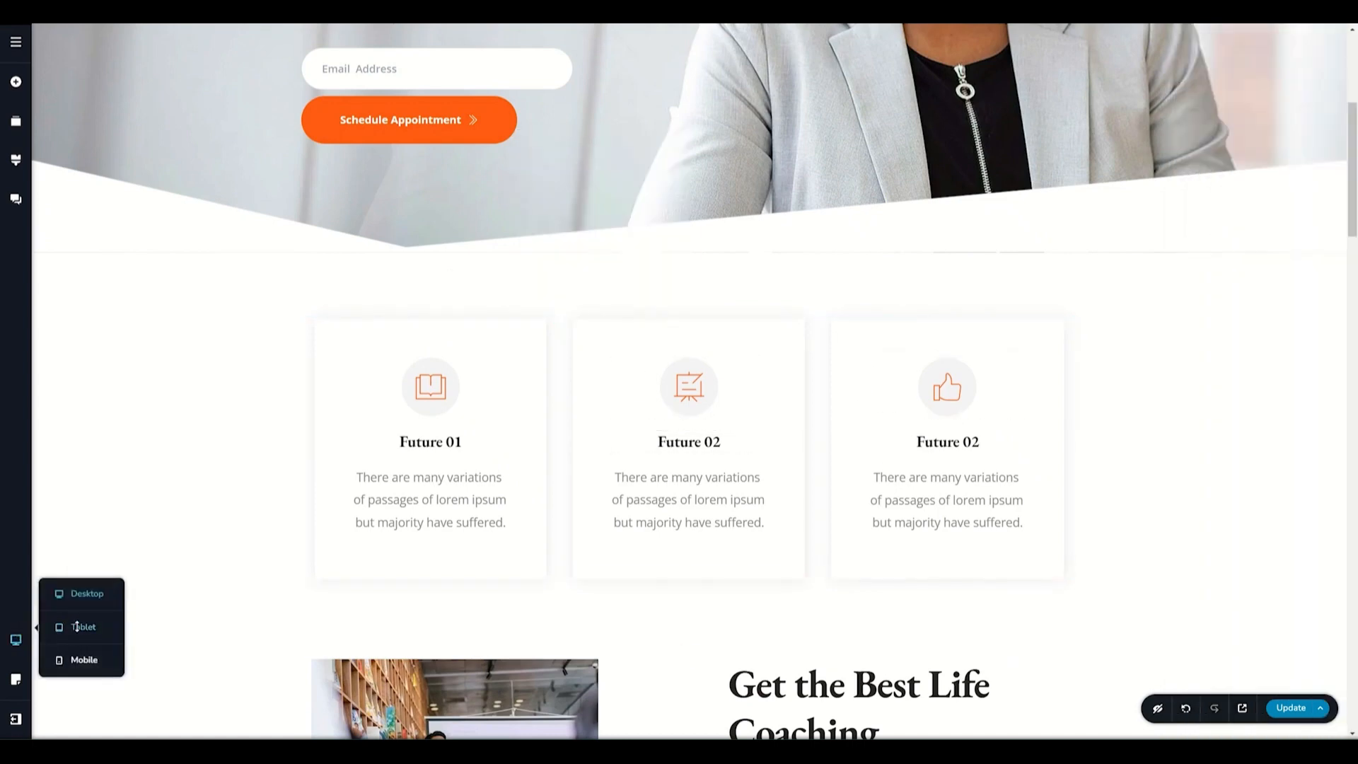
{"action": "left_click", "coordinate": [77, 628]}
{"action": "left_click", "coordinate": [591, 244]}
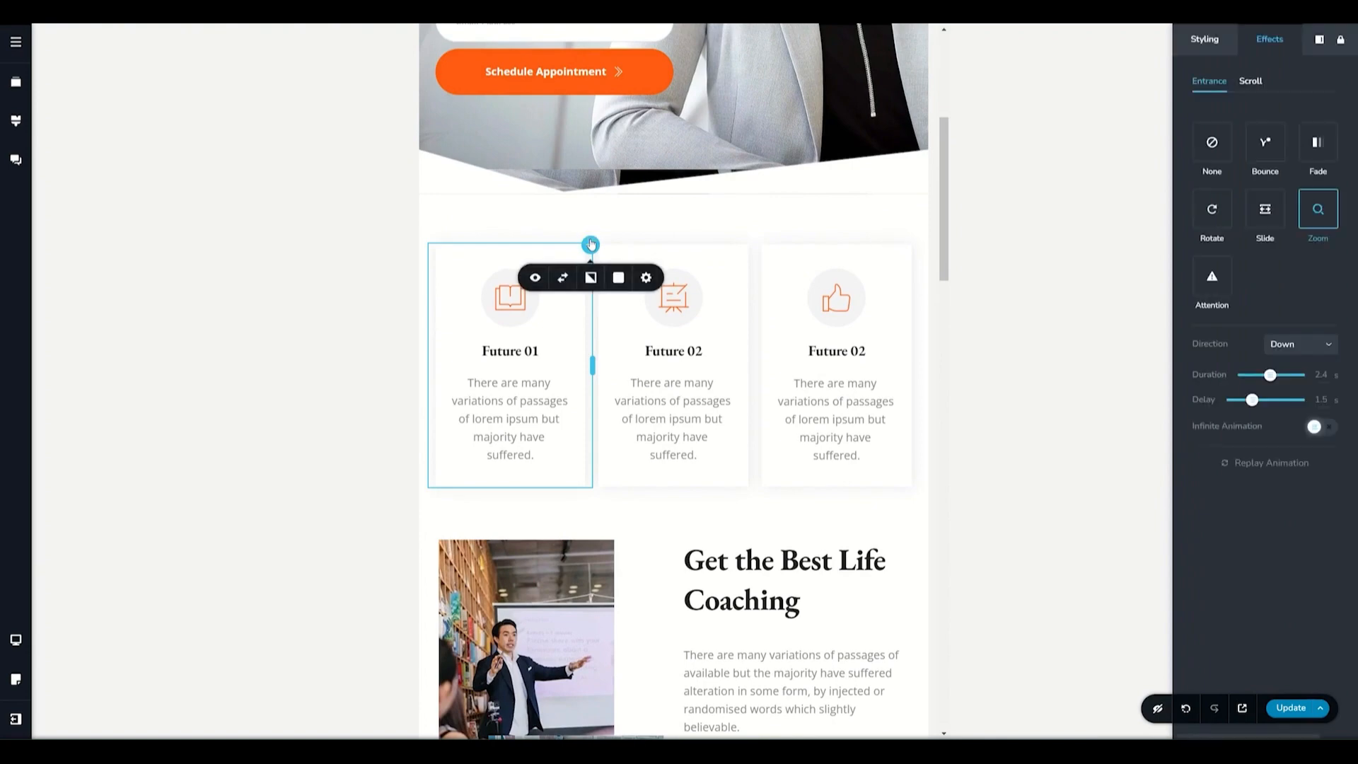
{"action": "left_click", "coordinate": [1217, 152]}
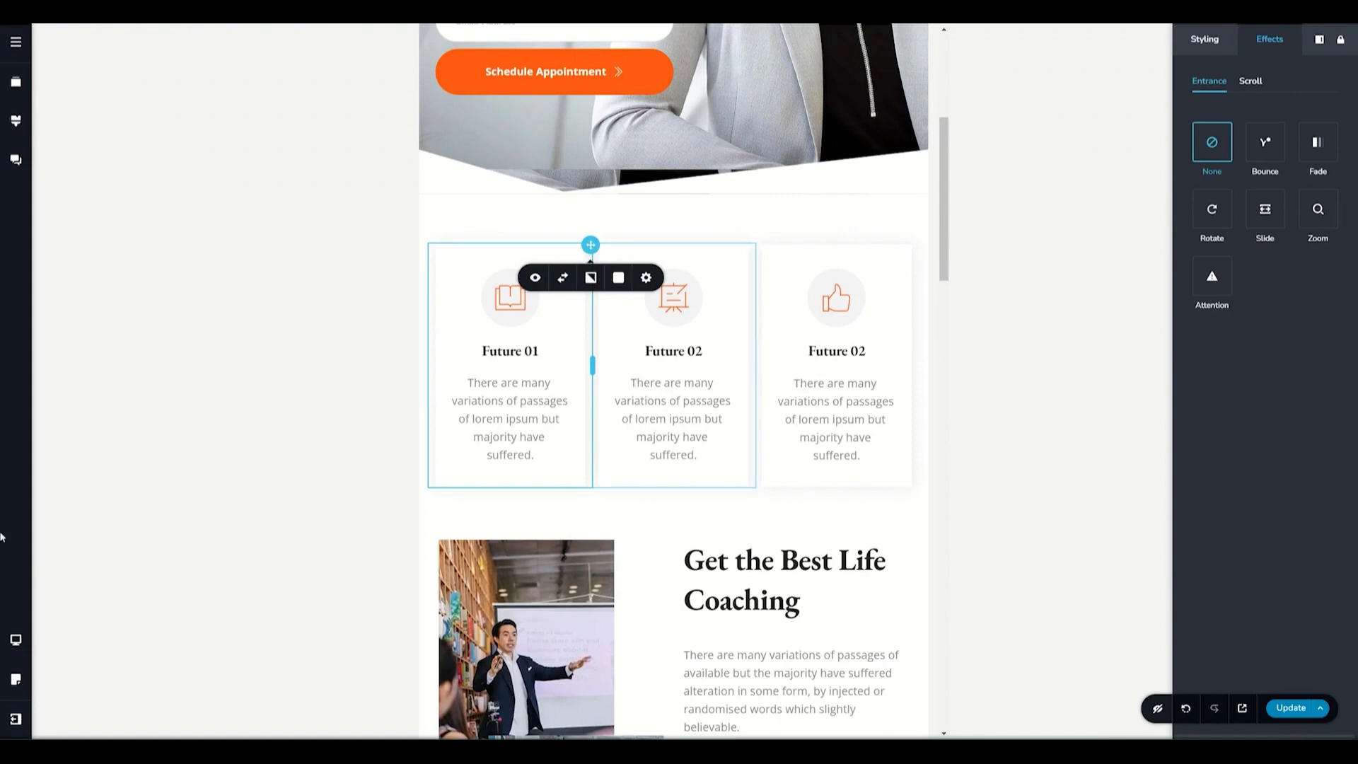
{"action": "left_click", "coordinate": [16, 640]}
{"action": "left_click", "coordinate": [87, 593]}
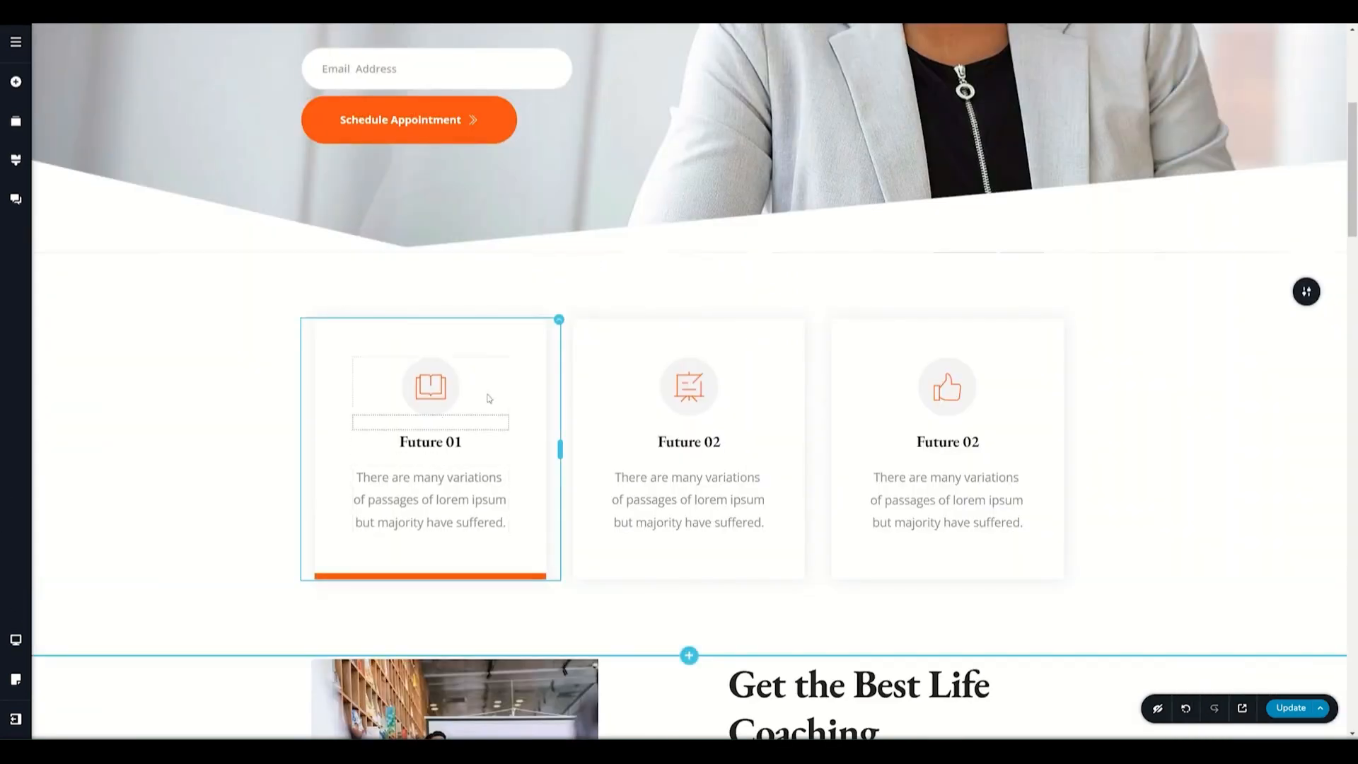
Enable the Rotate scroll effect on the third feature column, the one with the thumbs-up icon.
{"action": "left_click", "coordinate": [1077, 322]}
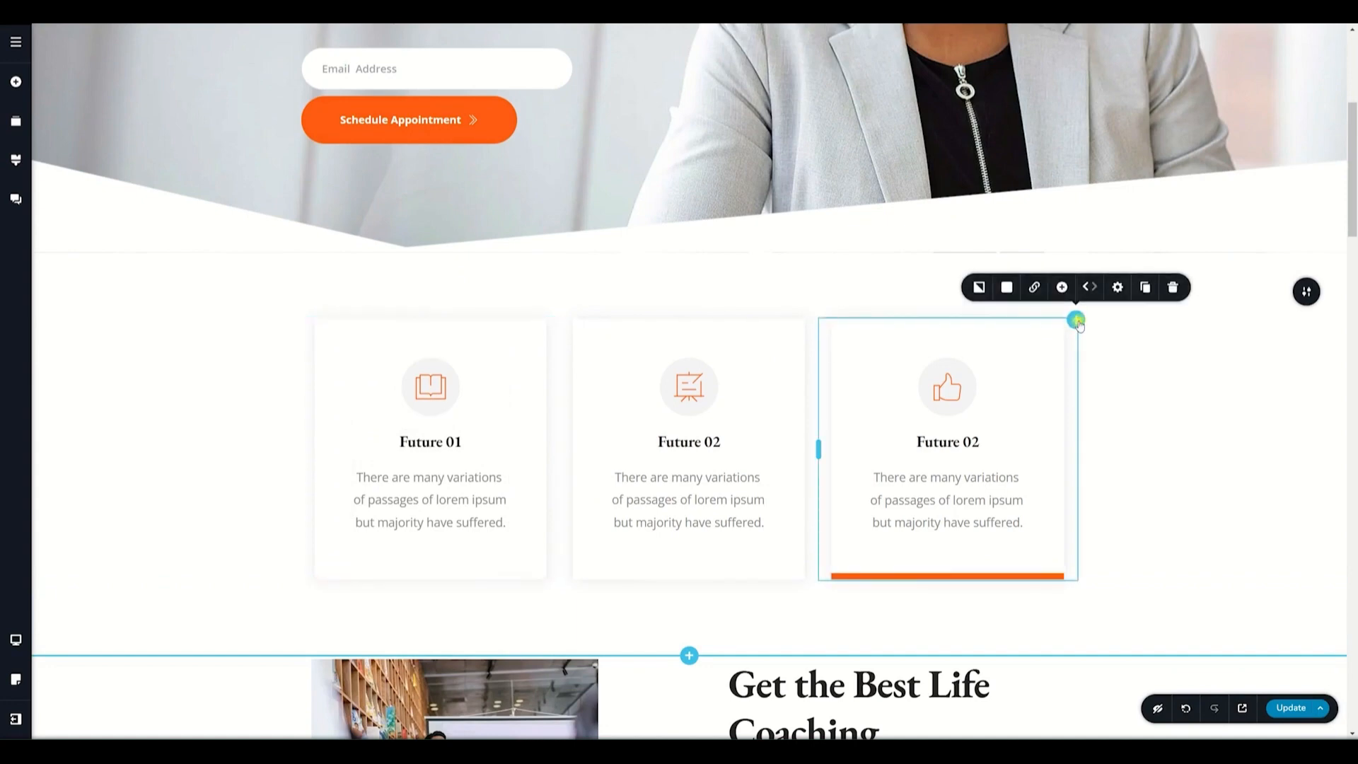
{"action": "left_click", "coordinate": [1118, 287]}
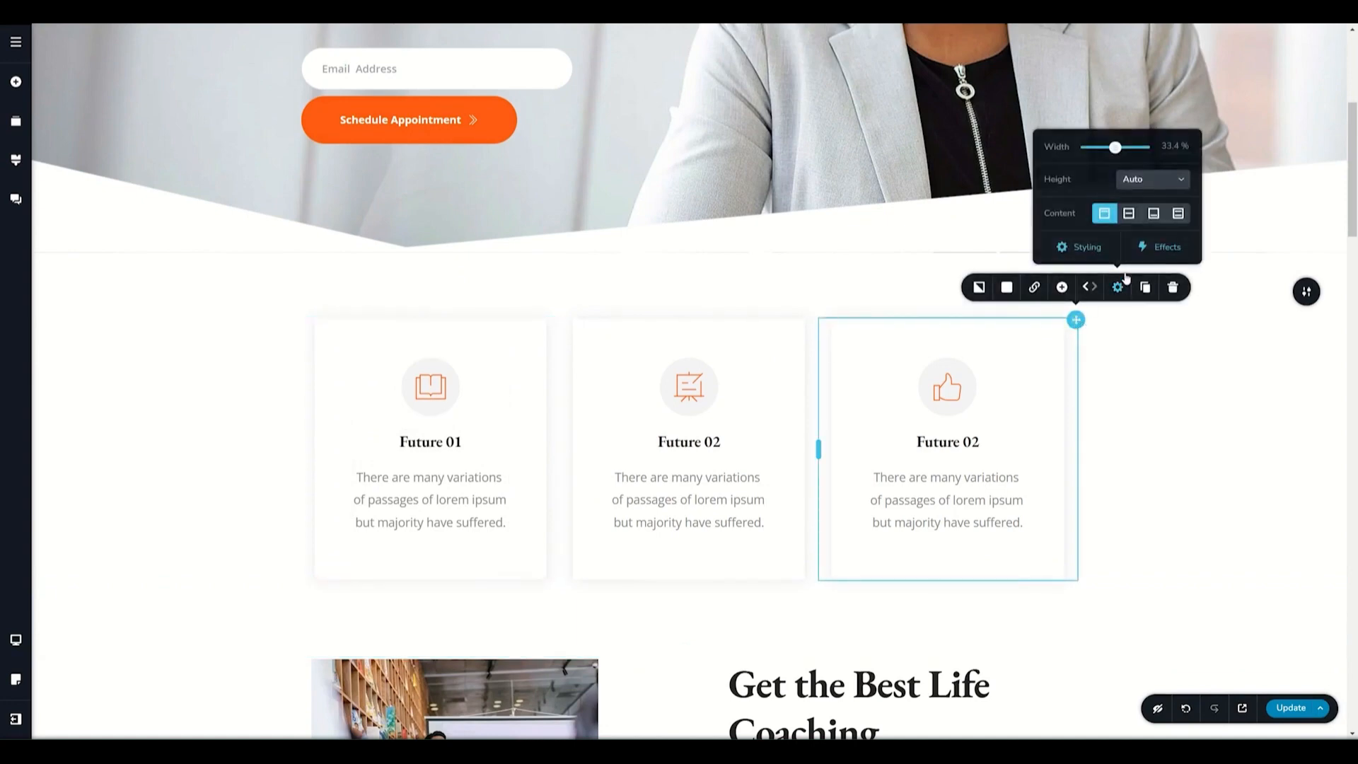
{"action": "left_click", "coordinate": [1154, 248]}
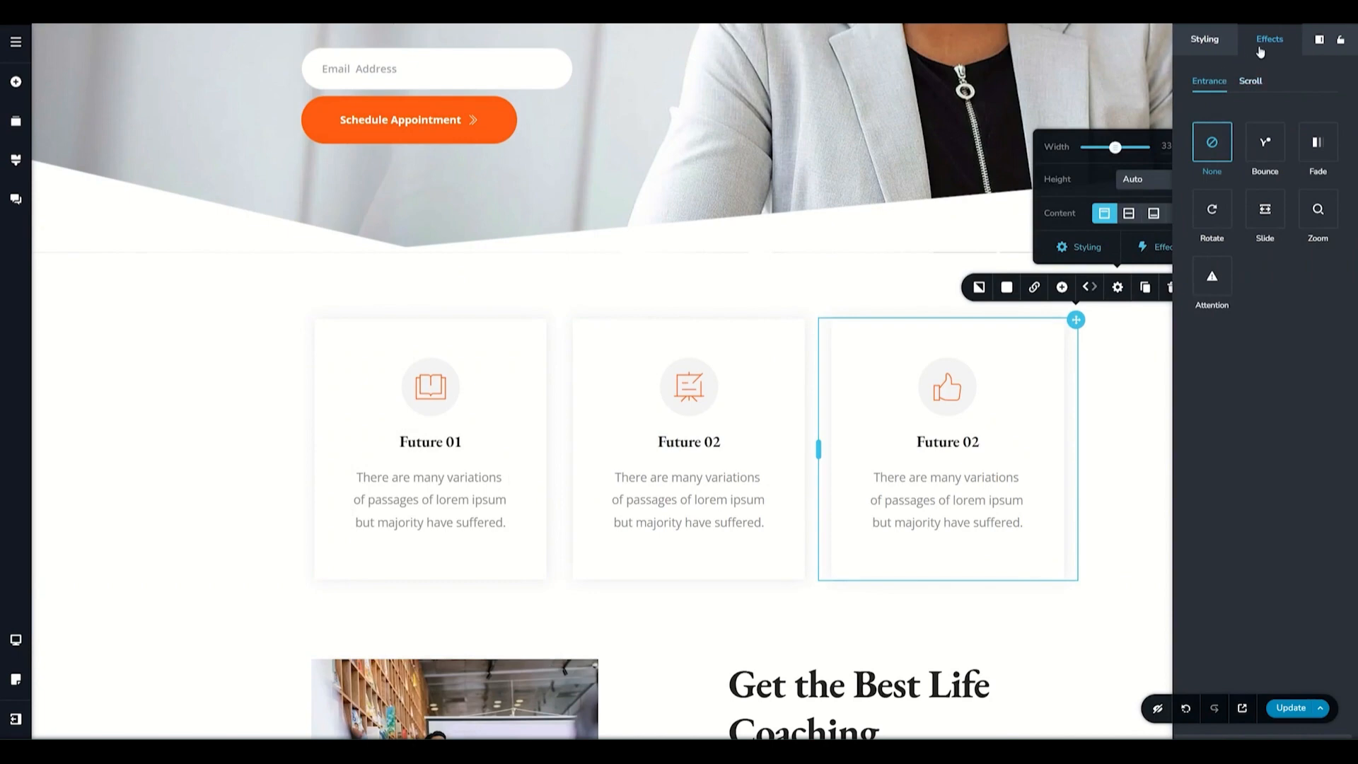
{"action": "left_click", "coordinate": [1250, 82]}
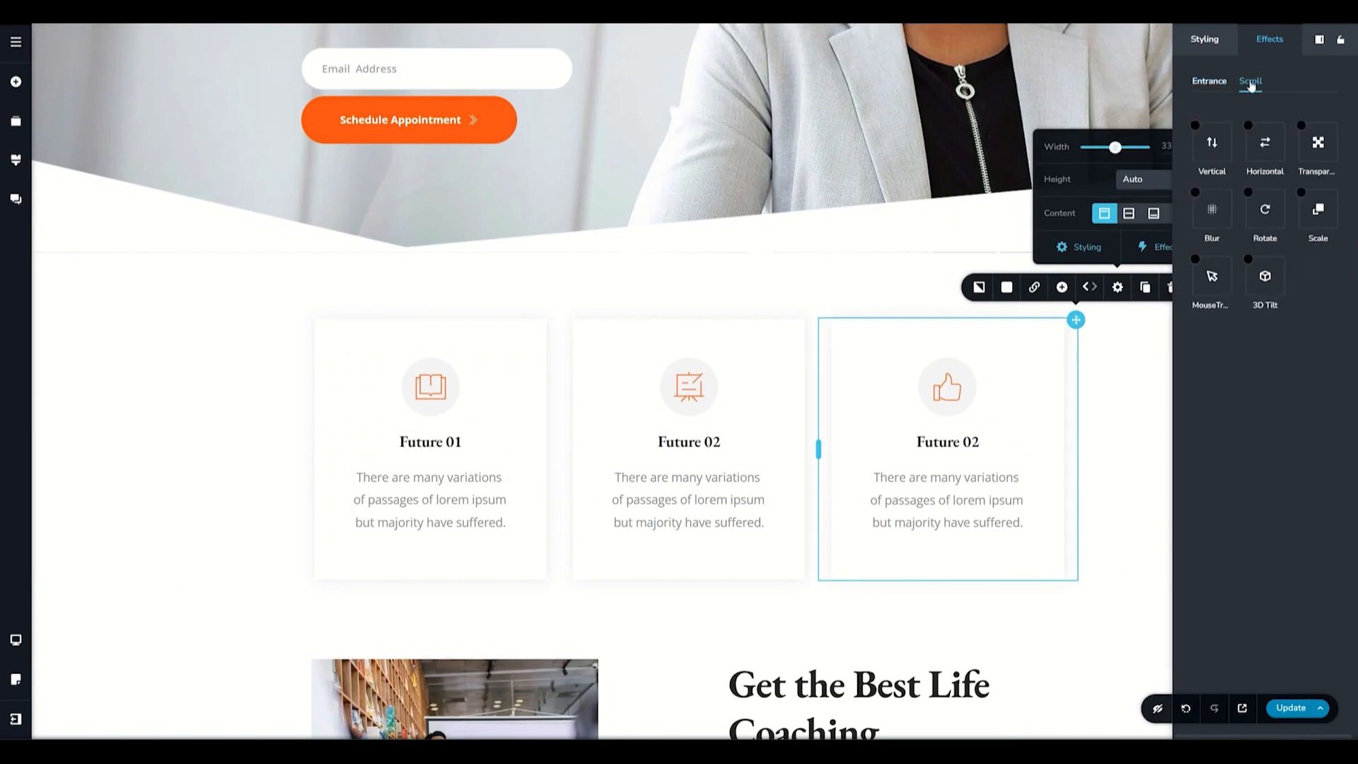
{"action": "left_click", "coordinate": [1211, 81]}
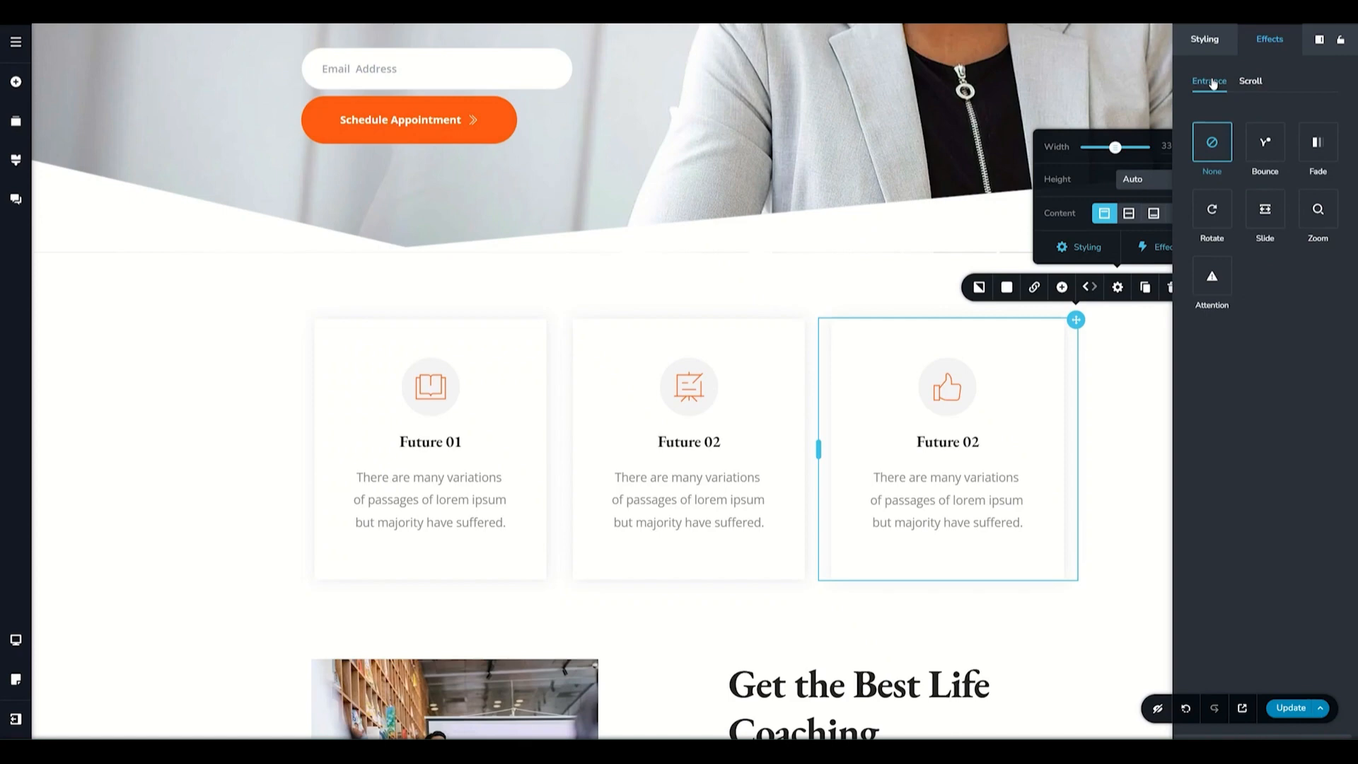
{"action": "left_click", "coordinate": [1250, 82]}
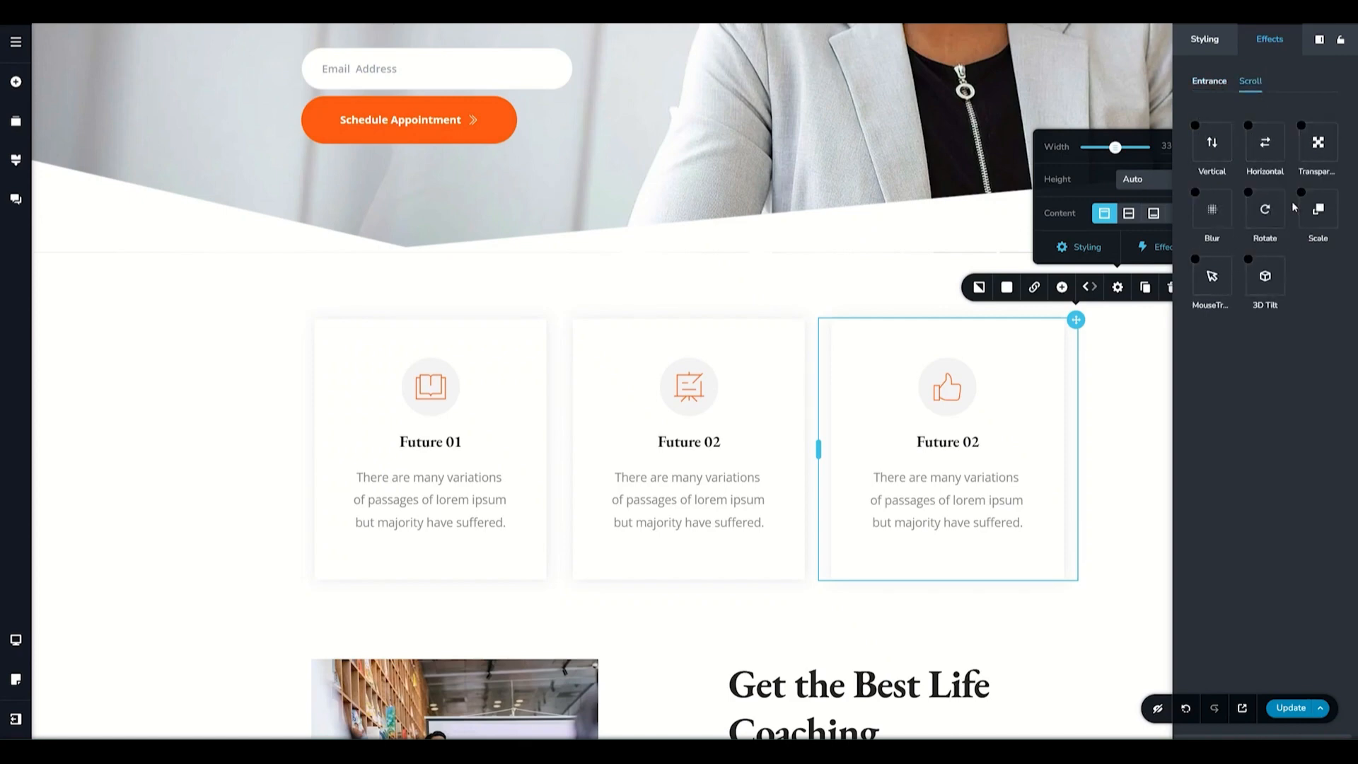
{"action": "left_click", "coordinate": [1249, 193]}
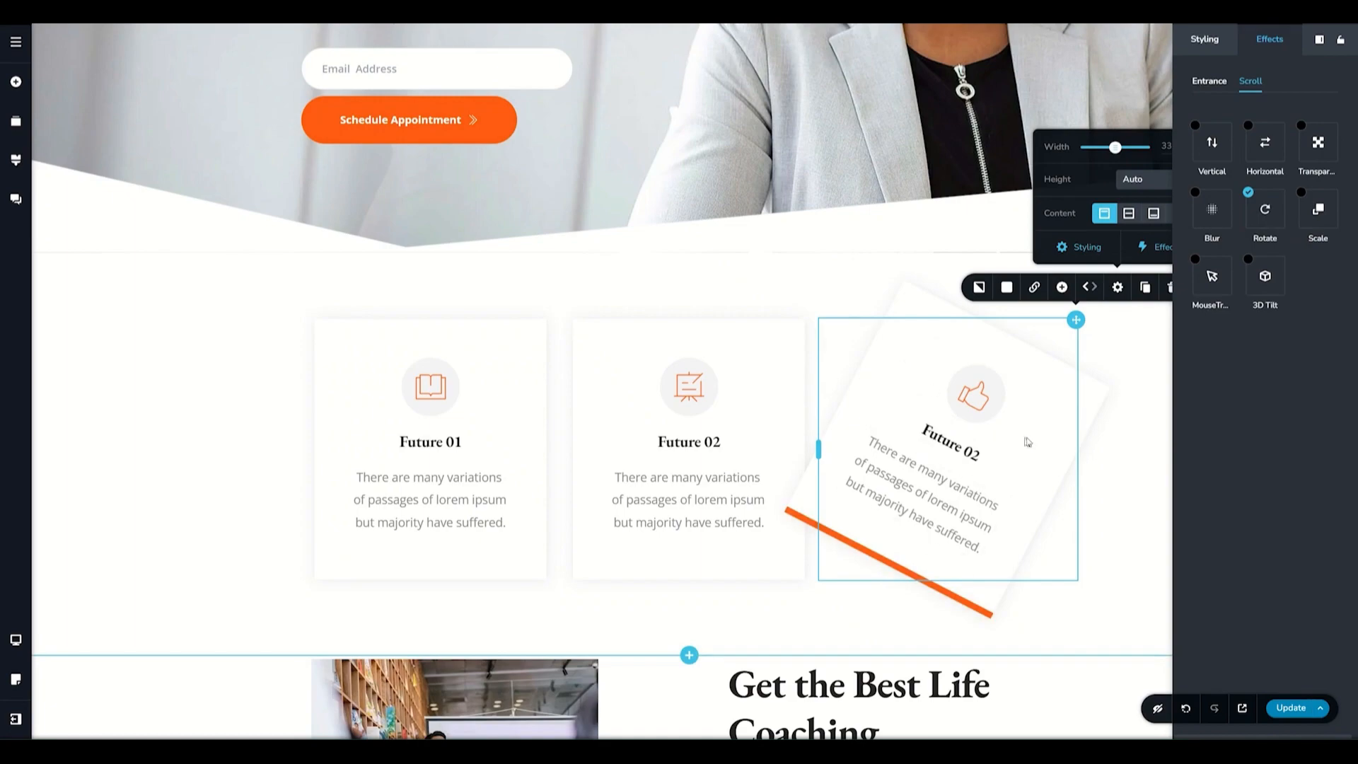
Preview how the third feature card rotates while the page scrolls up and down.
{"action": "scroll", "coordinate": [1043, 433], "scroll_direction": "down", "scroll_amount": 3}
{"action": "scroll", "coordinate": [1042, 434], "scroll_direction": "down", "scroll_amount": 1}
{"action": "scroll", "coordinate": [1046, 435], "scroll_direction": "up", "scroll_amount": 6}
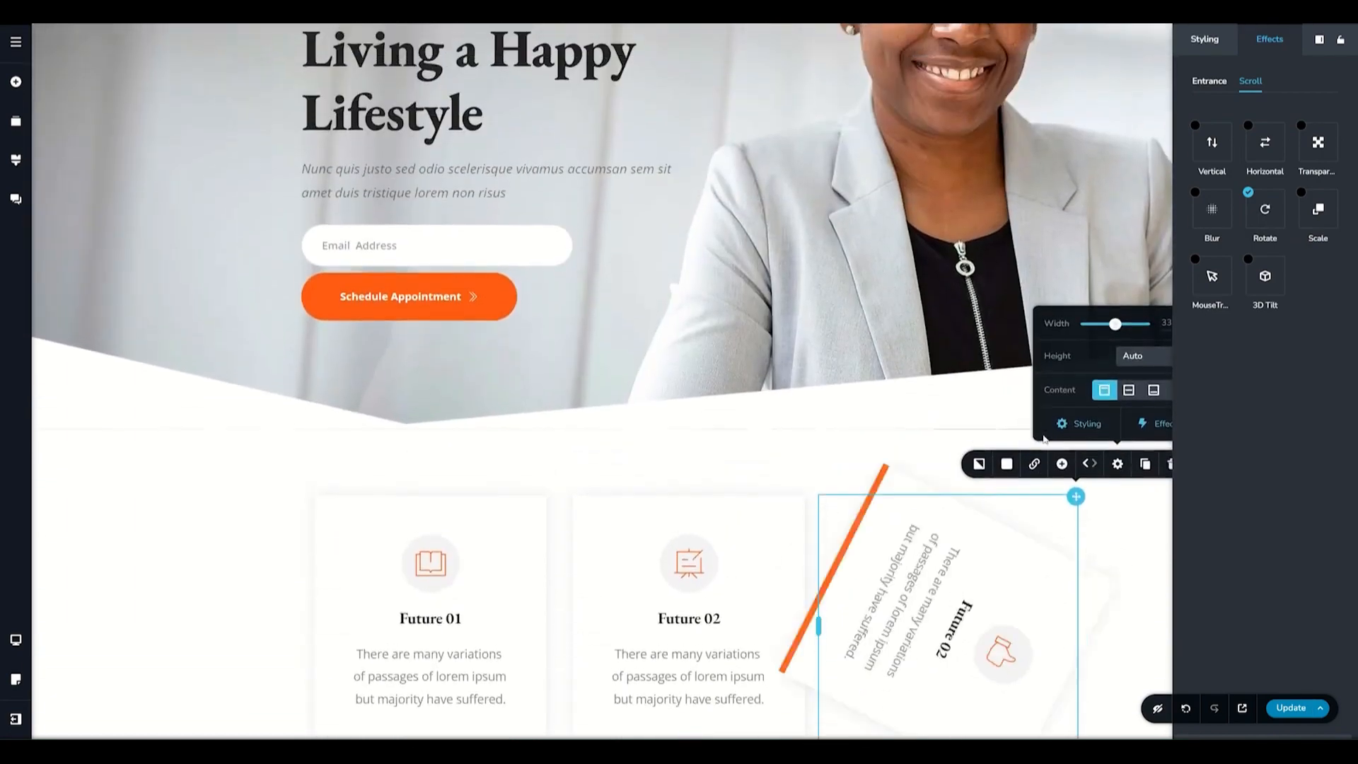
{"action": "scroll", "coordinate": [1046, 439], "scroll_direction": "down", "scroll_amount": 4}
{"action": "scroll", "coordinate": [1045, 439], "scroll_direction": "down", "scroll_amount": 3}
{"action": "scroll", "coordinate": [1046, 439], "scroll_direction": "up", "scroll_amount": 6}
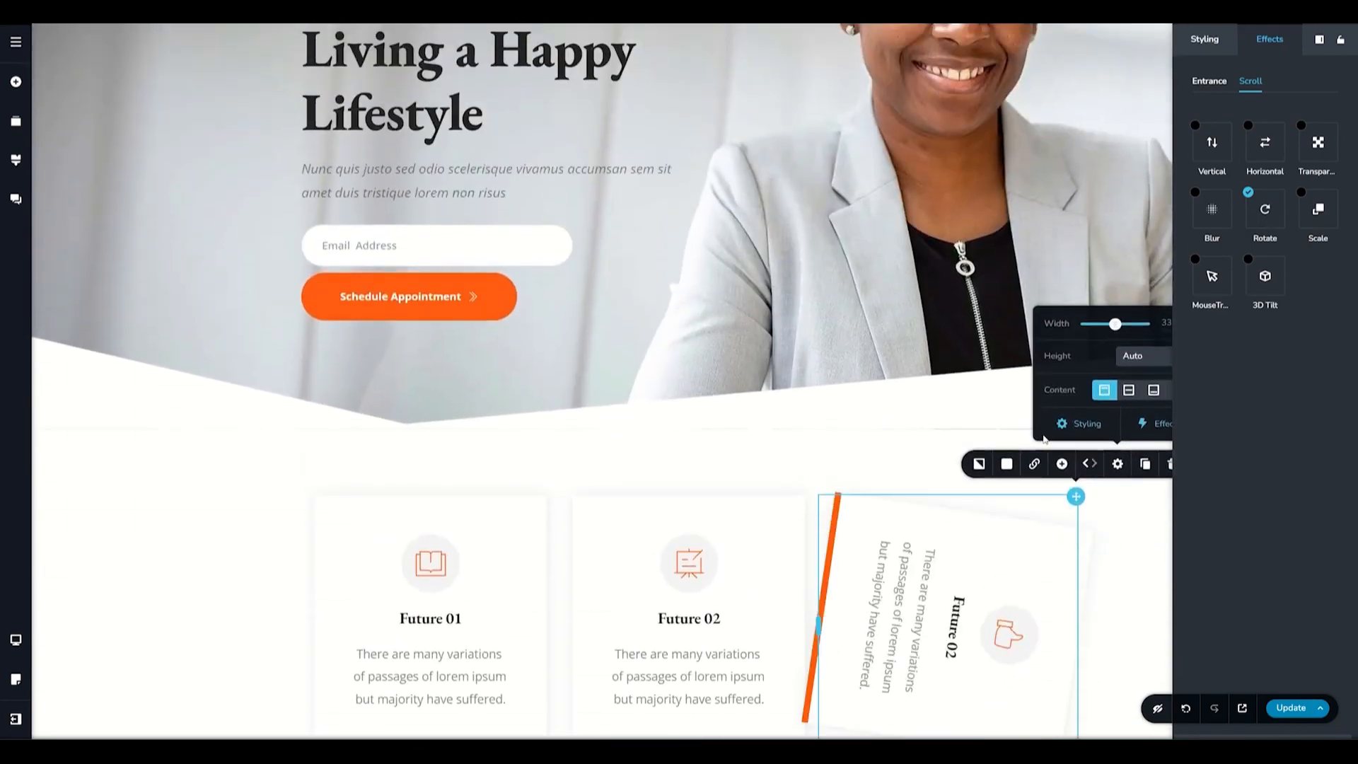
{"action": "scroll", "coordinate": [1045, 439], "scroll_direction": "down", "scroll_amount": 4}
{"action": "scroll", "coordinate": [1045, 439], "scroll_direction": "down", "scroll_amount": 3}
{"action": "scroll", "coordinate": [1045, 438], "scroll_direction": "up", "scroll_amount": 6}
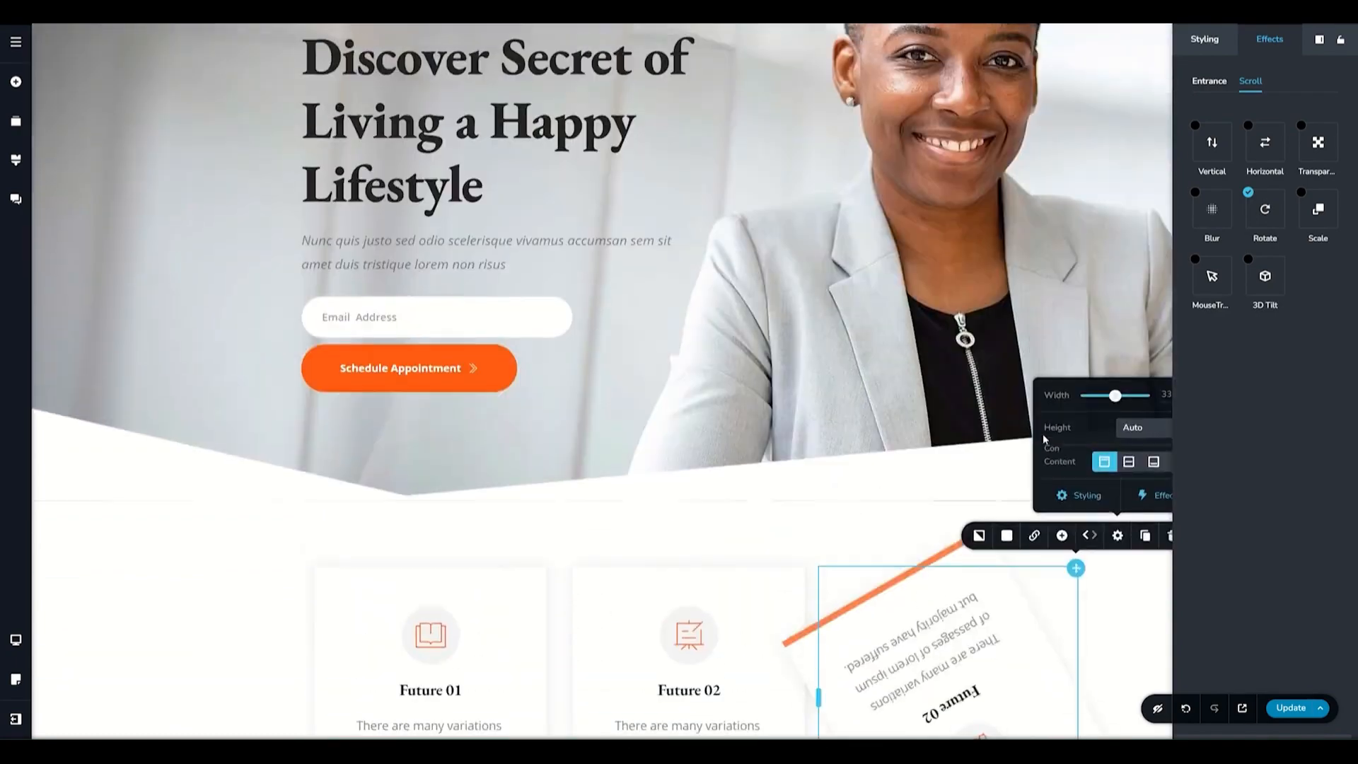
{"action": "scroll", "coordinate": [1045, 439], "scroll_direction": "down", "scroll_amount": 4}
{"action": "scroll", "coordinate": [1045, 439], "scroll_direction": "down", "scroll_amount": 4}
{"action": "scroll", "coordinate": [1044, 440], "scroll_direction": "up", "scroll_amount": 6}
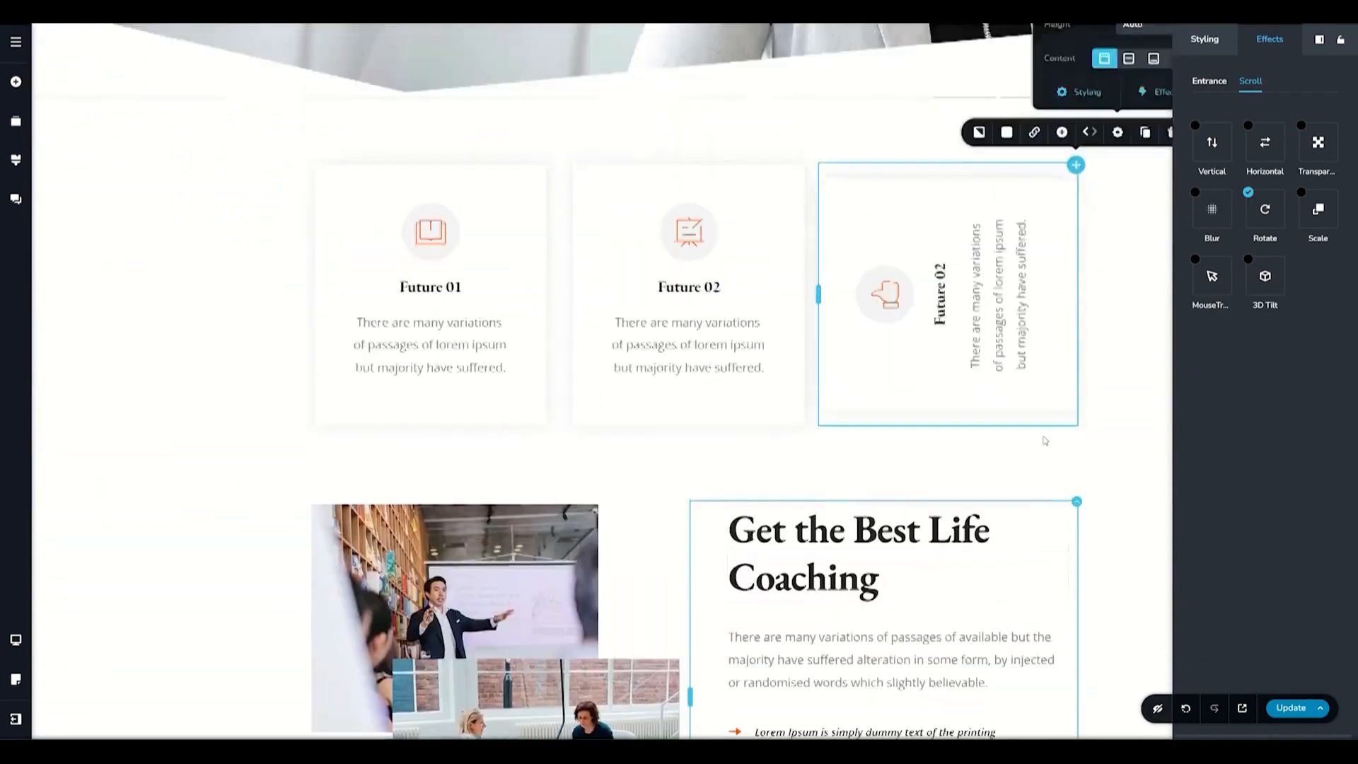
{"action": "scroll", "coordinate": [1045, 441], "scroll_direction": "down", "scroll_amount": 4}
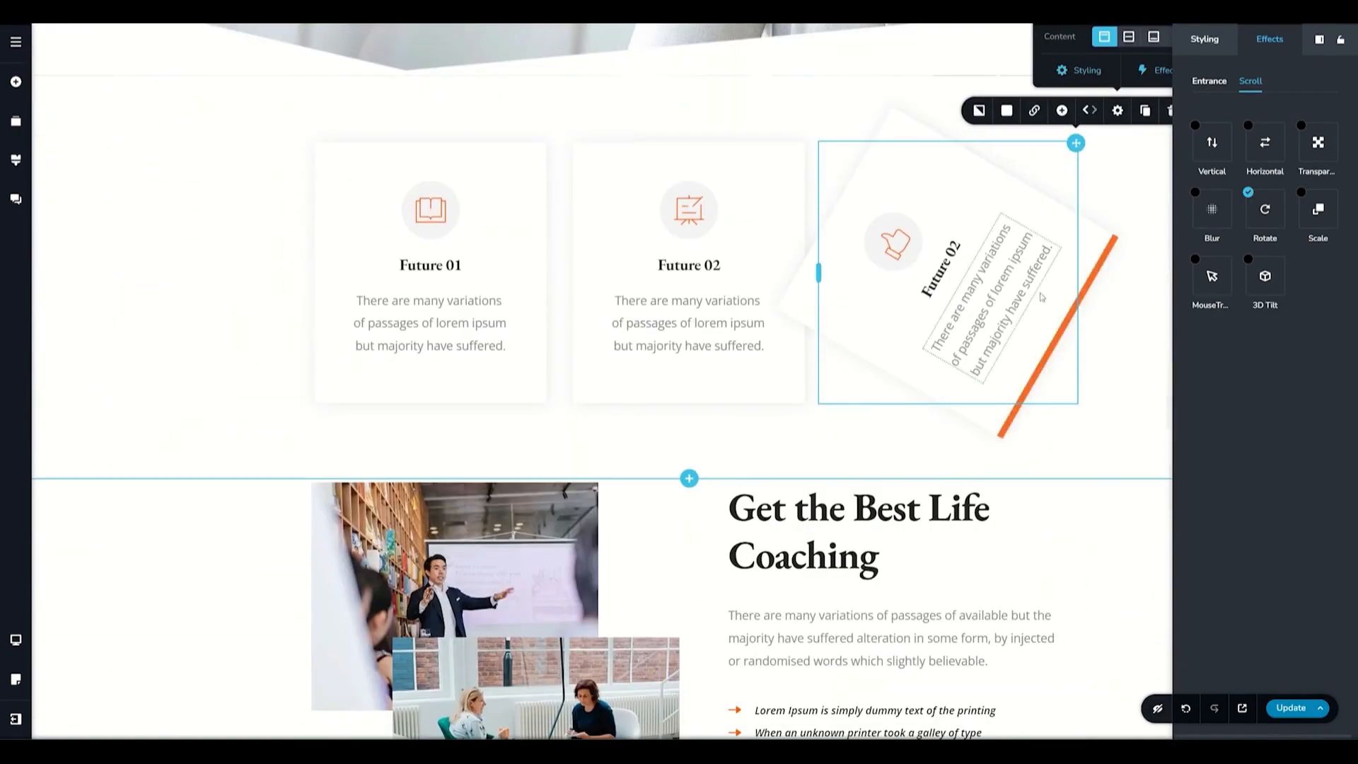
{"action": "scroll", "coordinate": [941, 305], "scroll_direction": "up", "scroll_amount": 2}
{"action": "scroll", "coordinate": [934, 310], "scroll_direction": "down", "scroll_amount": 1}
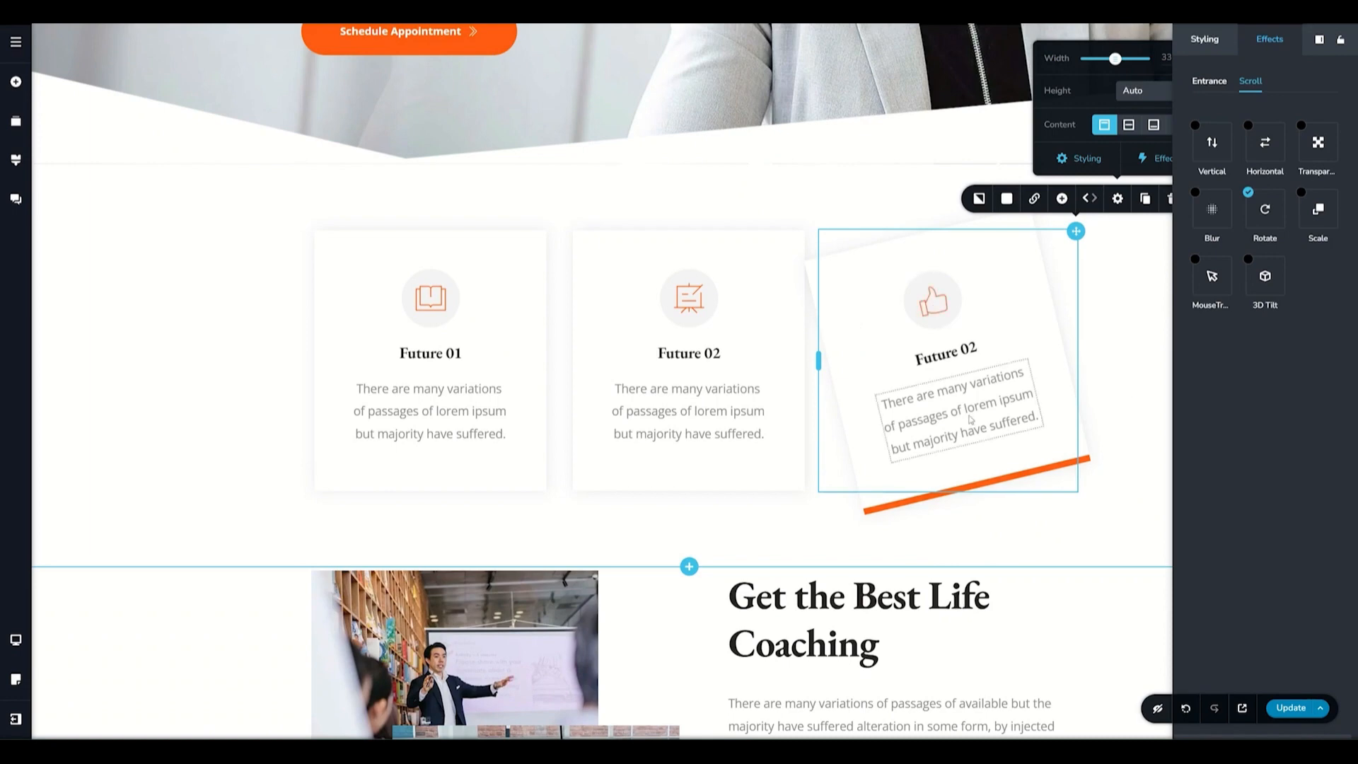
Set the direction of the third column's Rotate scroll effect to Right.
{"action": "left_click", "coordinate": [1271, 211]}
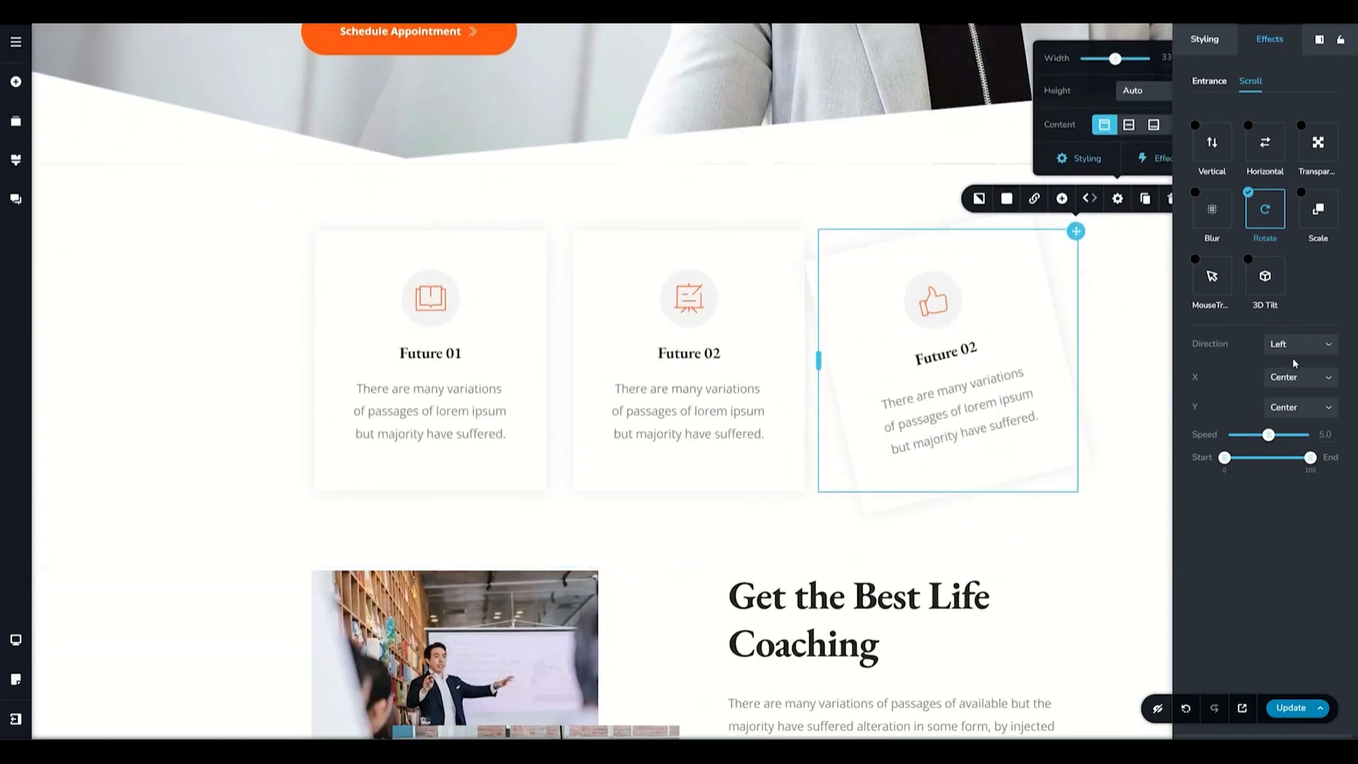
{"action": "left_click", "coordinate": [1296, 346]}
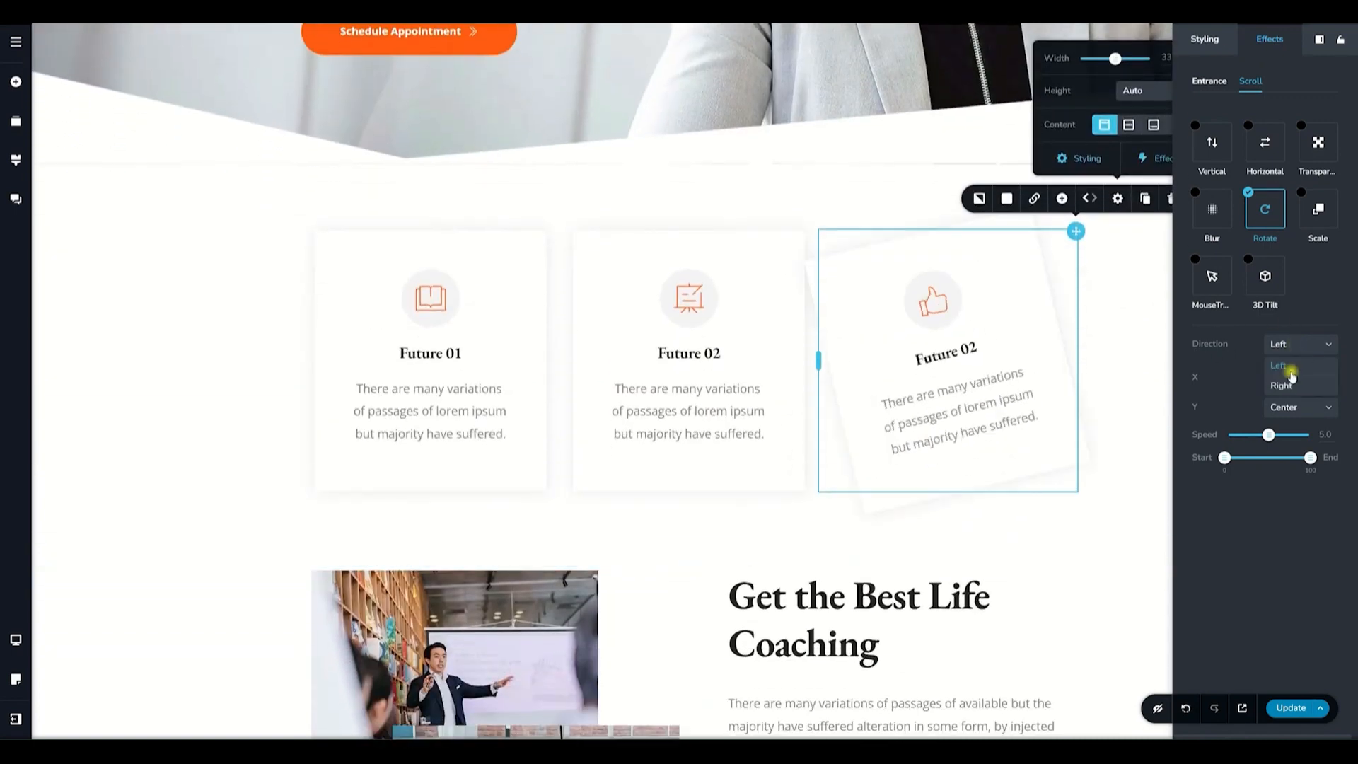
{"action": "left_click", "coordinate": [1283, 377]}
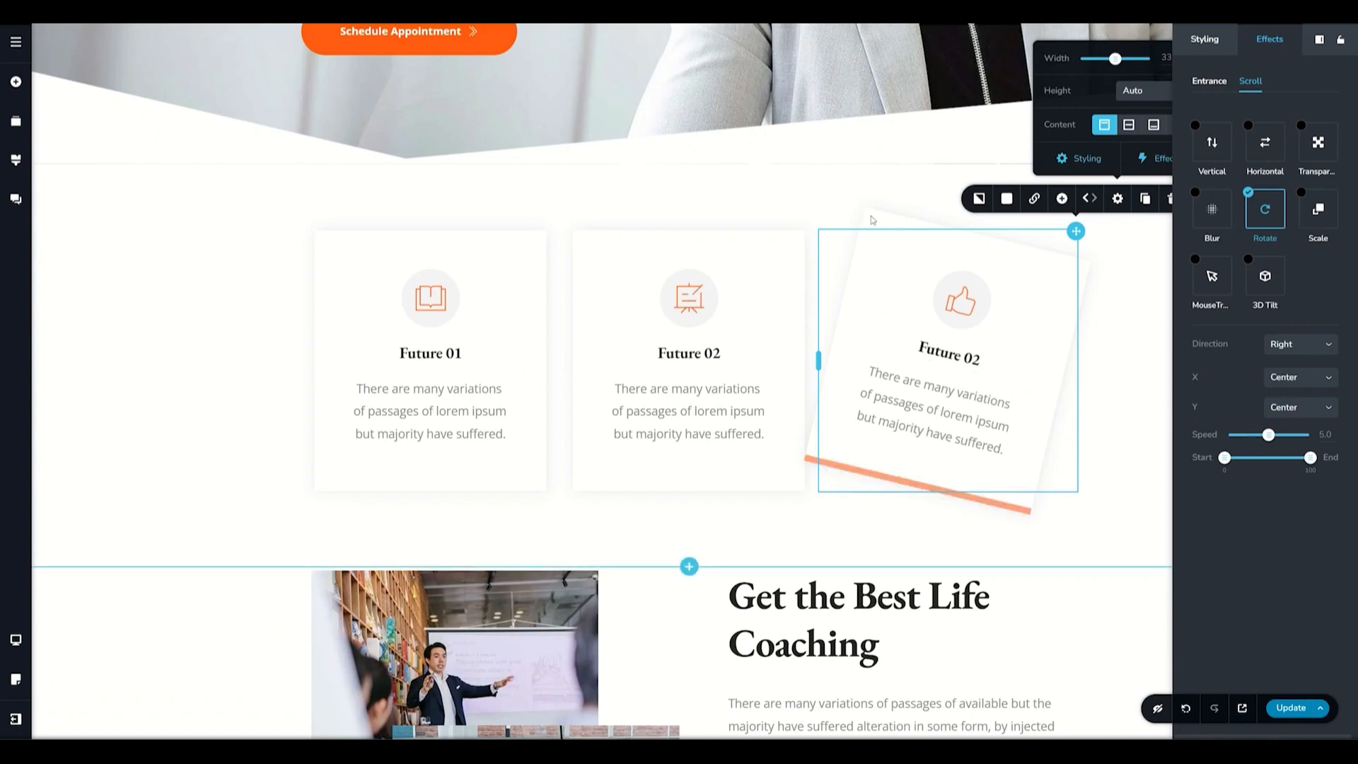
Set the rotation anchor to X Left and Y Top and preview the card's rotation on scroll.
{"action": "left_click", "coordinate": [1284, 380]}
{"action": "left_click", "coordinate": [1277, 397]}
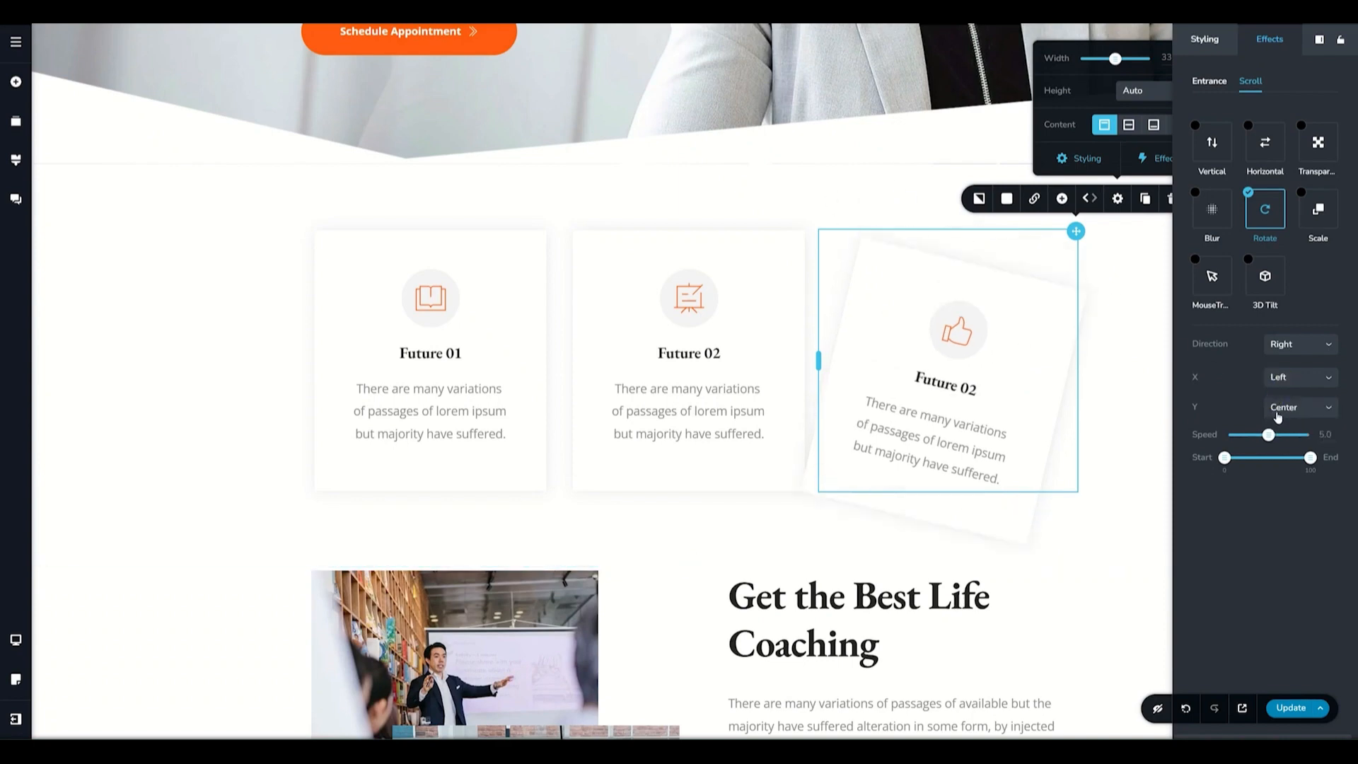
{"action": "left_click", "coordinate": [1278, 415]}
{"action": "left_click", "coordinate": [1276, 427]}
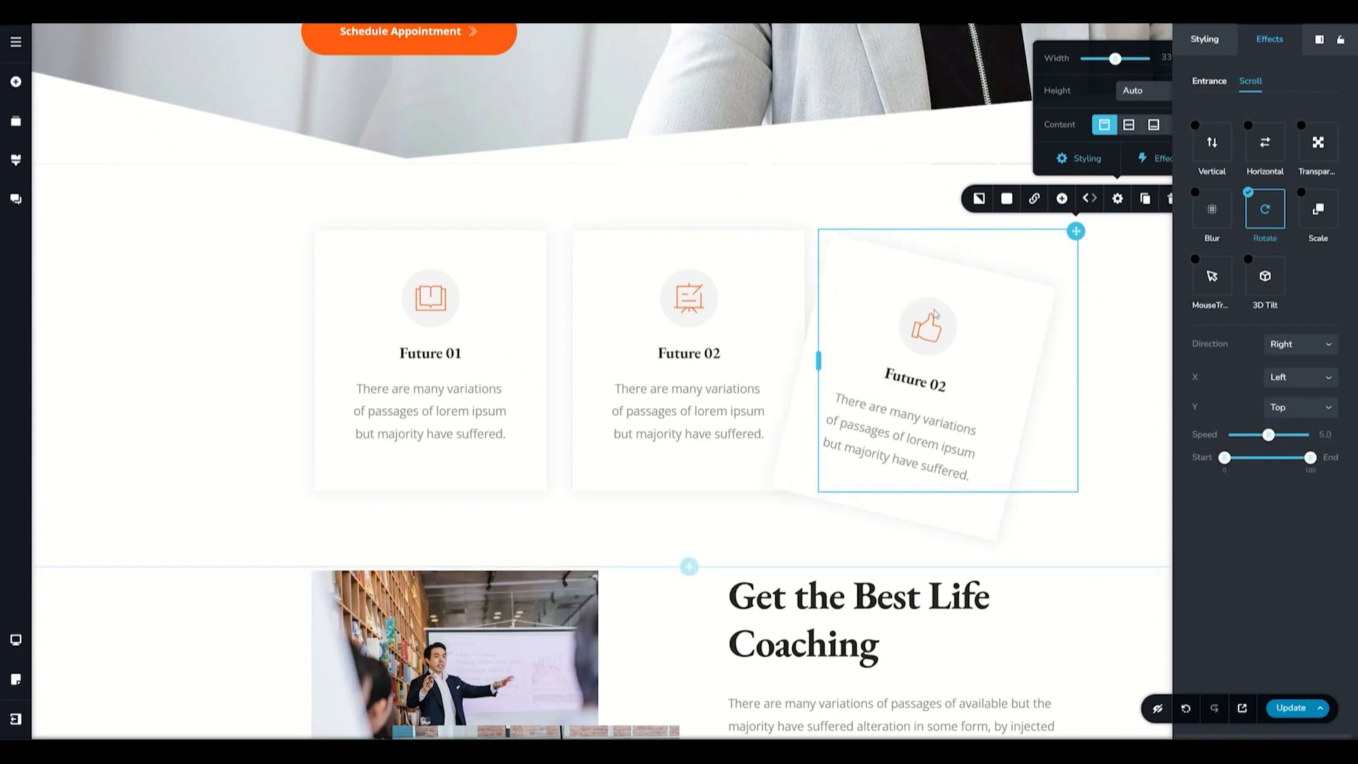
{"action": "scroll", "coordinate": [856, 261], "scroll_direction": "down", "scroll_amount": 4}
{"action": "scroll", "coordinate": [852, 264], "scroll_direction": "up", "scroll_amount": 1}
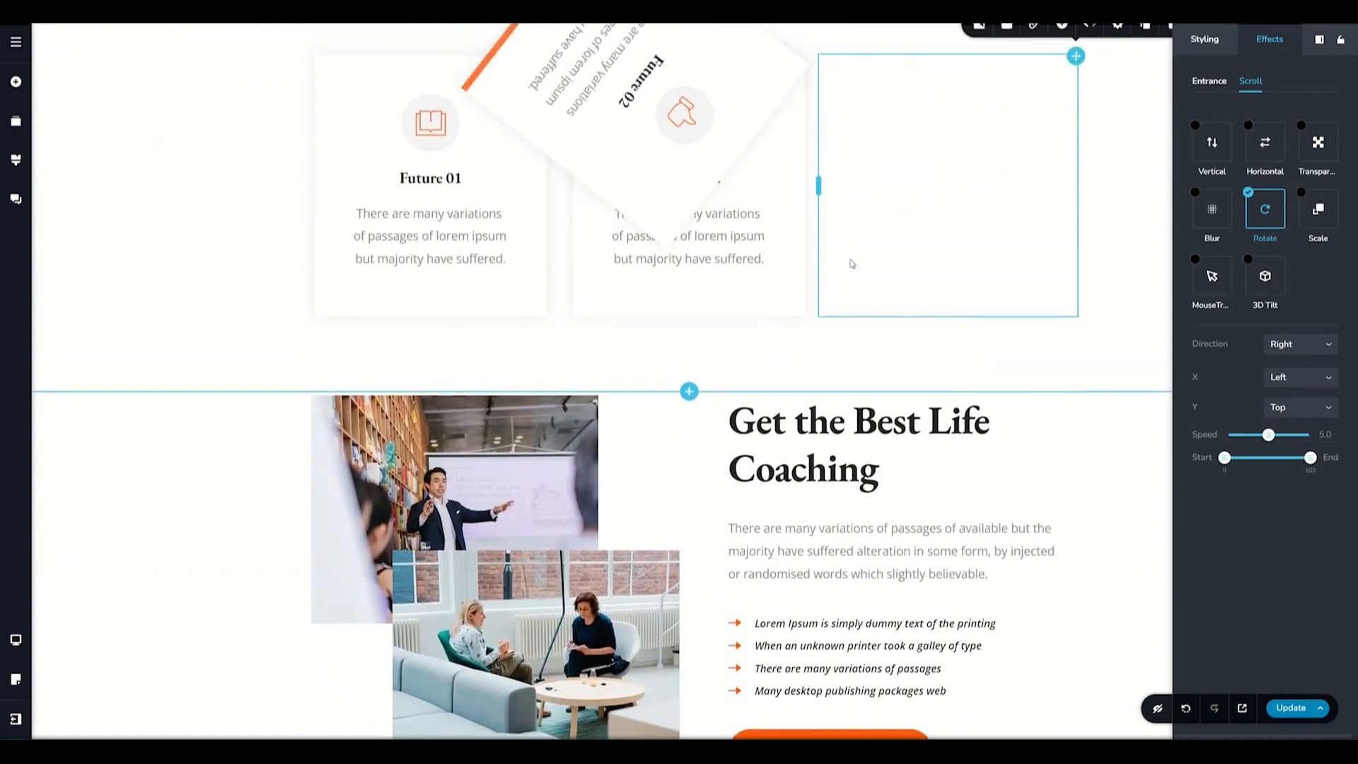
{"action": "scroll", "coordinate": [851, 264], "scroll_direction": "up", "scroll_amount": 3}
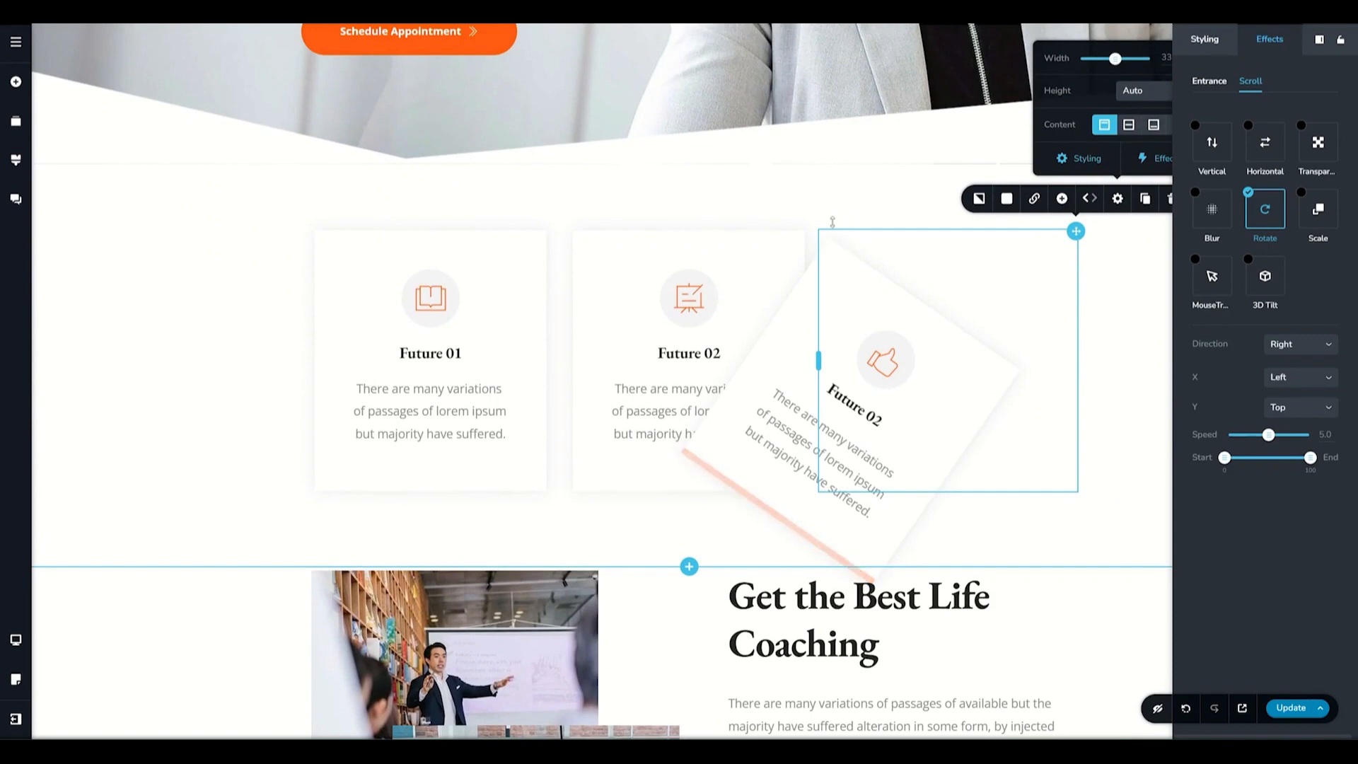
Set the anchor of the third column's Rotate scroll effect to X Right and Y Bottom.
{"action": "left_click", "coordinate": [1276, 380]}
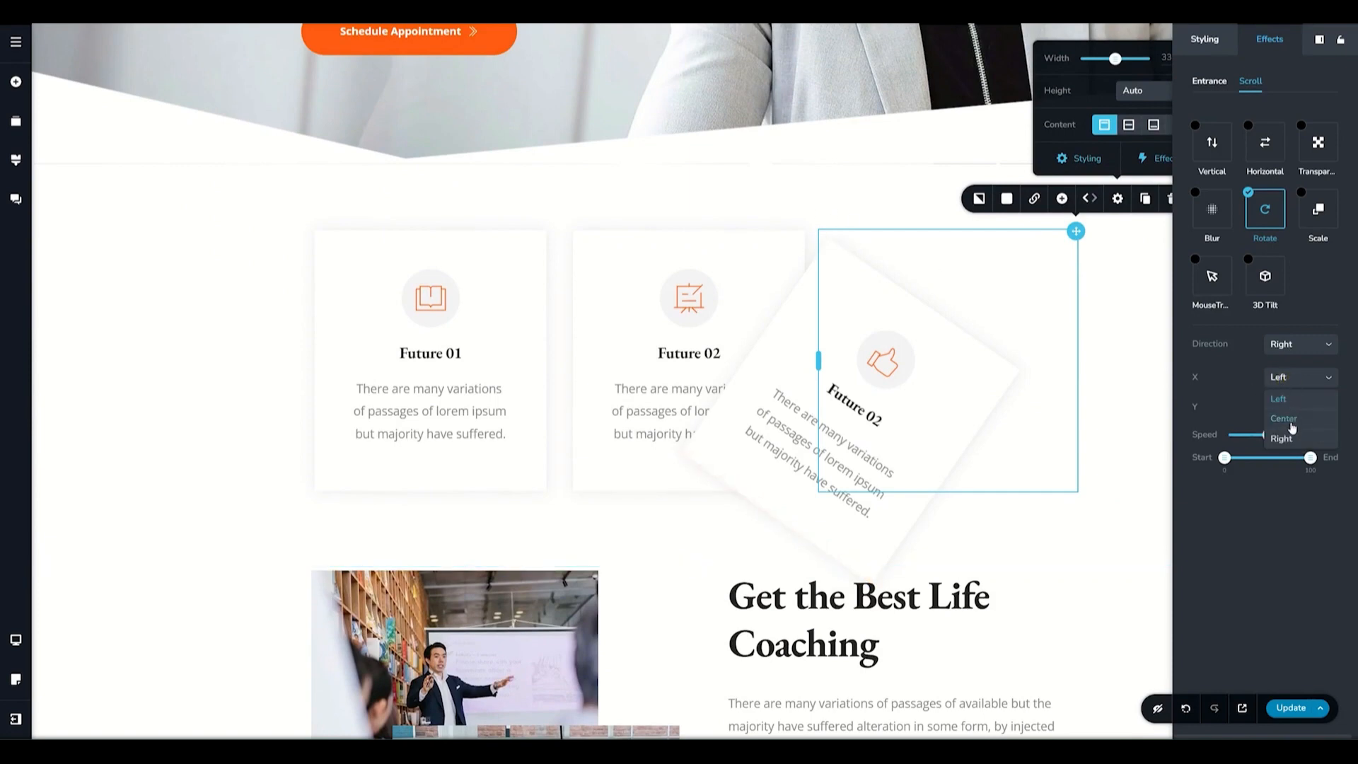
{"action": "left_click", "coordinate": [1282, 439]}
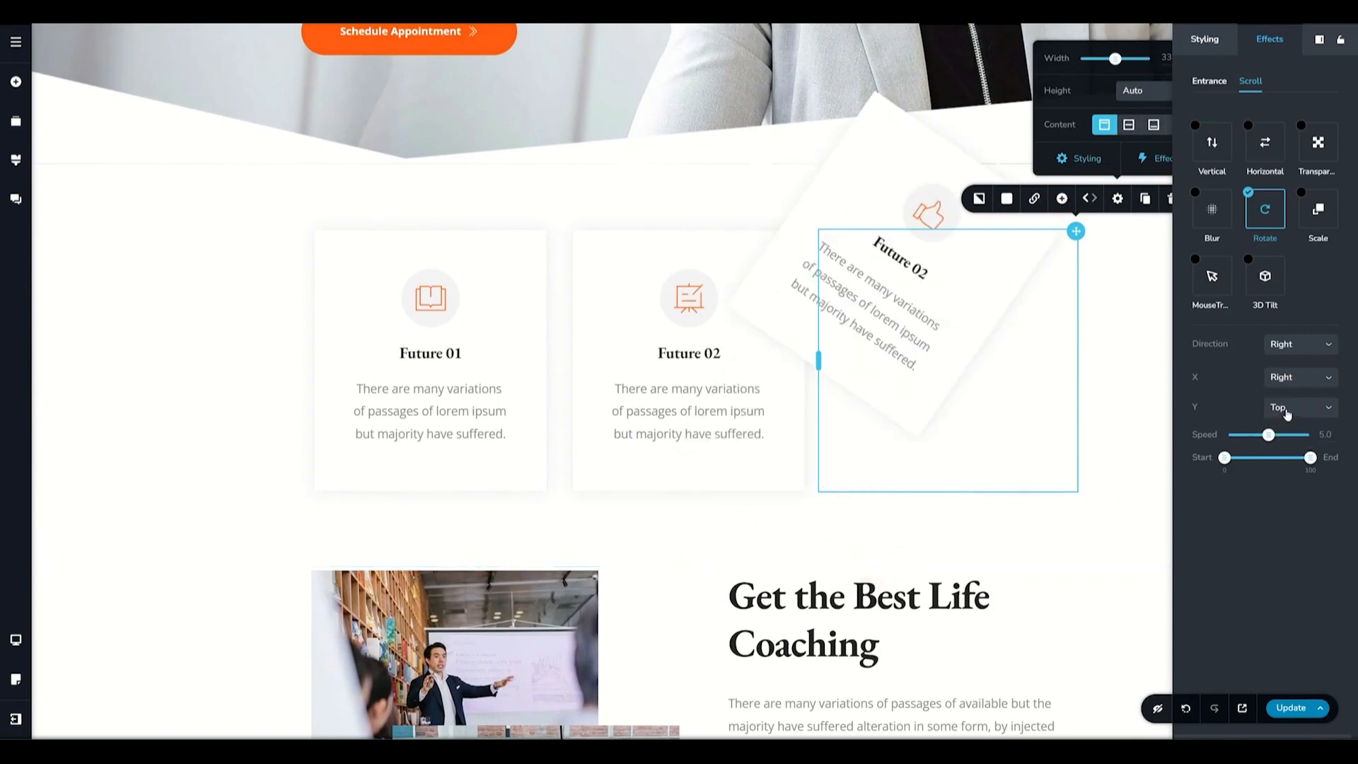
{"action": "left_click", "coordinate": [1288, 415]}
{"action": "left_click", "coordinate": [1284, 469]}
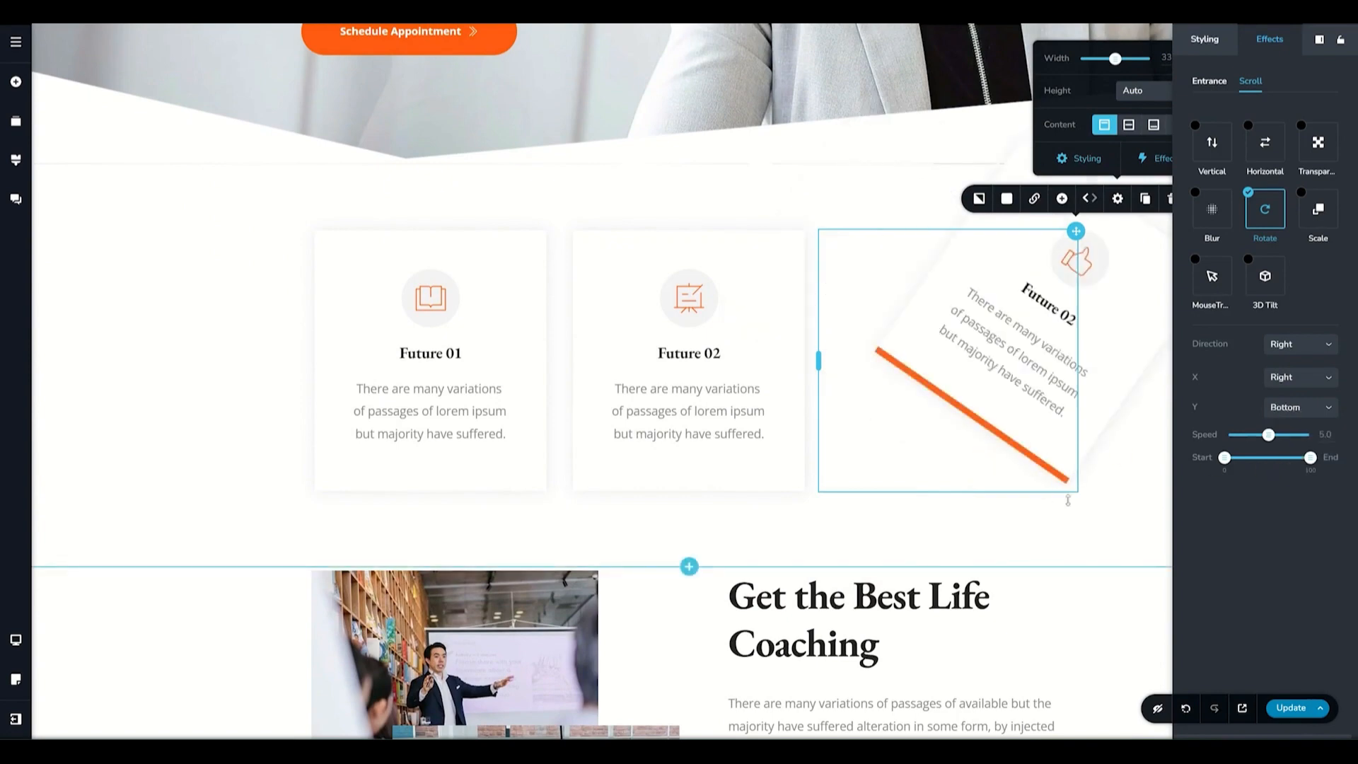
Preview how the third feature card rotates around its bottom-right anchor while the page scrolls up and down.
{"action": "scroll", "coordinate": [1058, 482], "scroll_direction": "down", "scroll_amount": 2}
{"action": "scroll", "coordinate": [1046, 461], "scroll_direction": "up", "scroll_amount": 3}
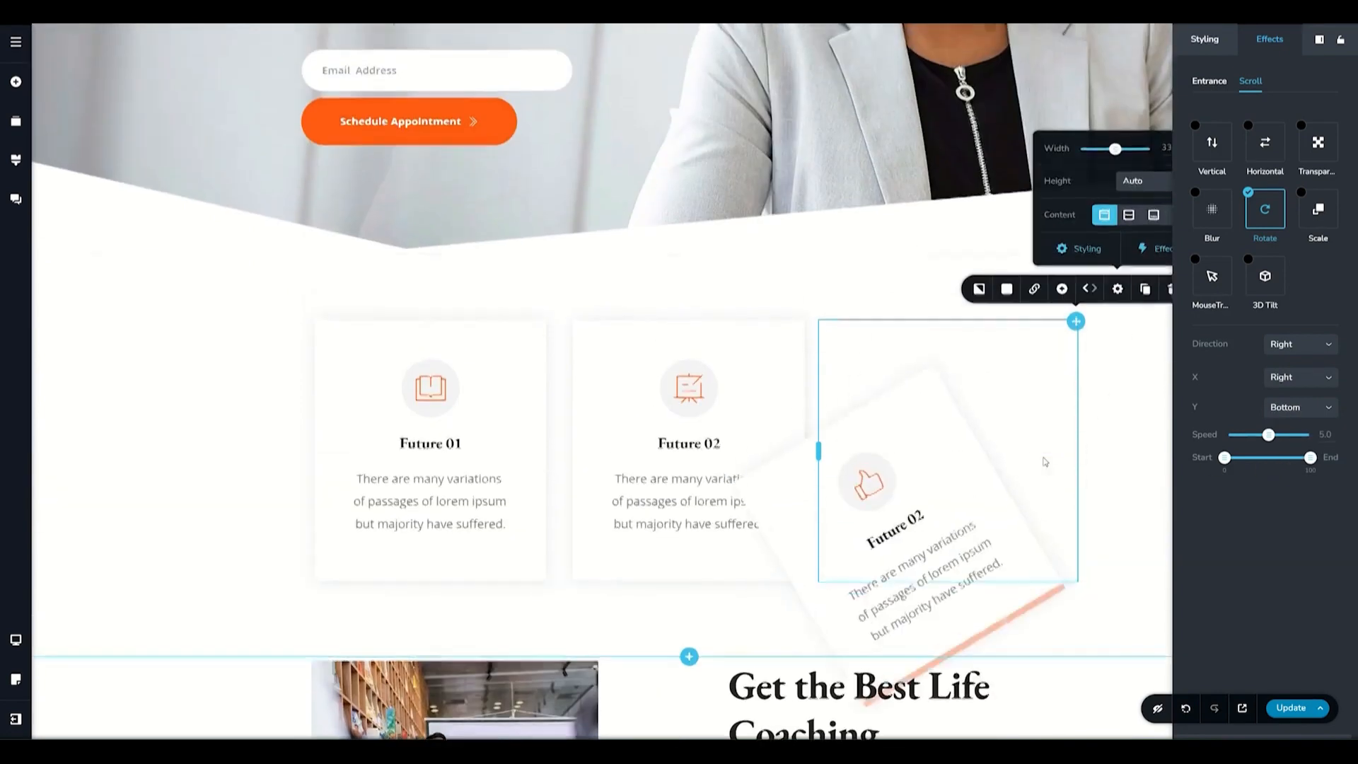
{"action": "scroll", "coordinate": [1046, 462], "scroll_direction": "down", "scroll_amount": 2}
{"action": "scroll", "coordinate": [1043, 461], "scroll_direction": "up", "scroll_amount": 3}
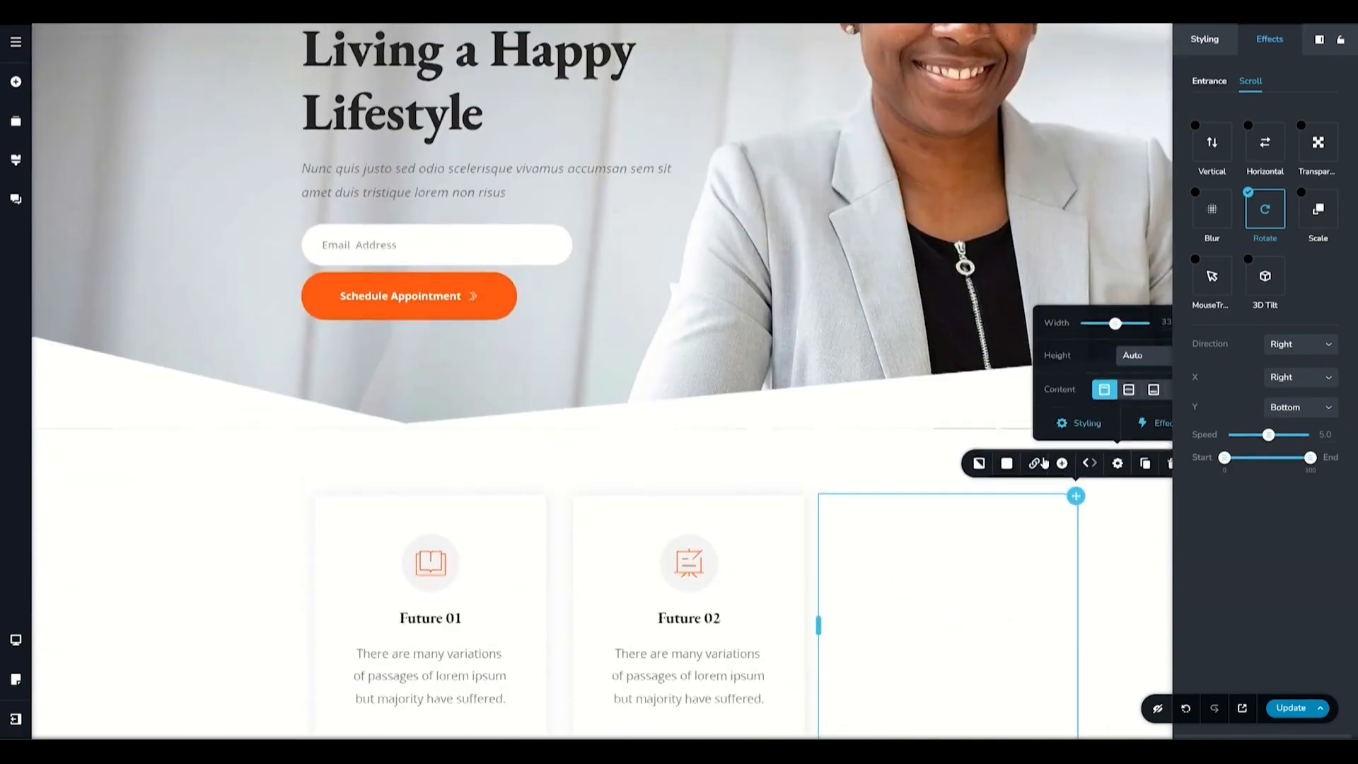
{"action": "scroll", "coordinate": [1043, 459], "scroll_direction": "down", "scroll_amount": 4}
{"action": "scroll", "coordinate": [1043, 458], "scroll_direction": "up", "scroll_amount": 2}
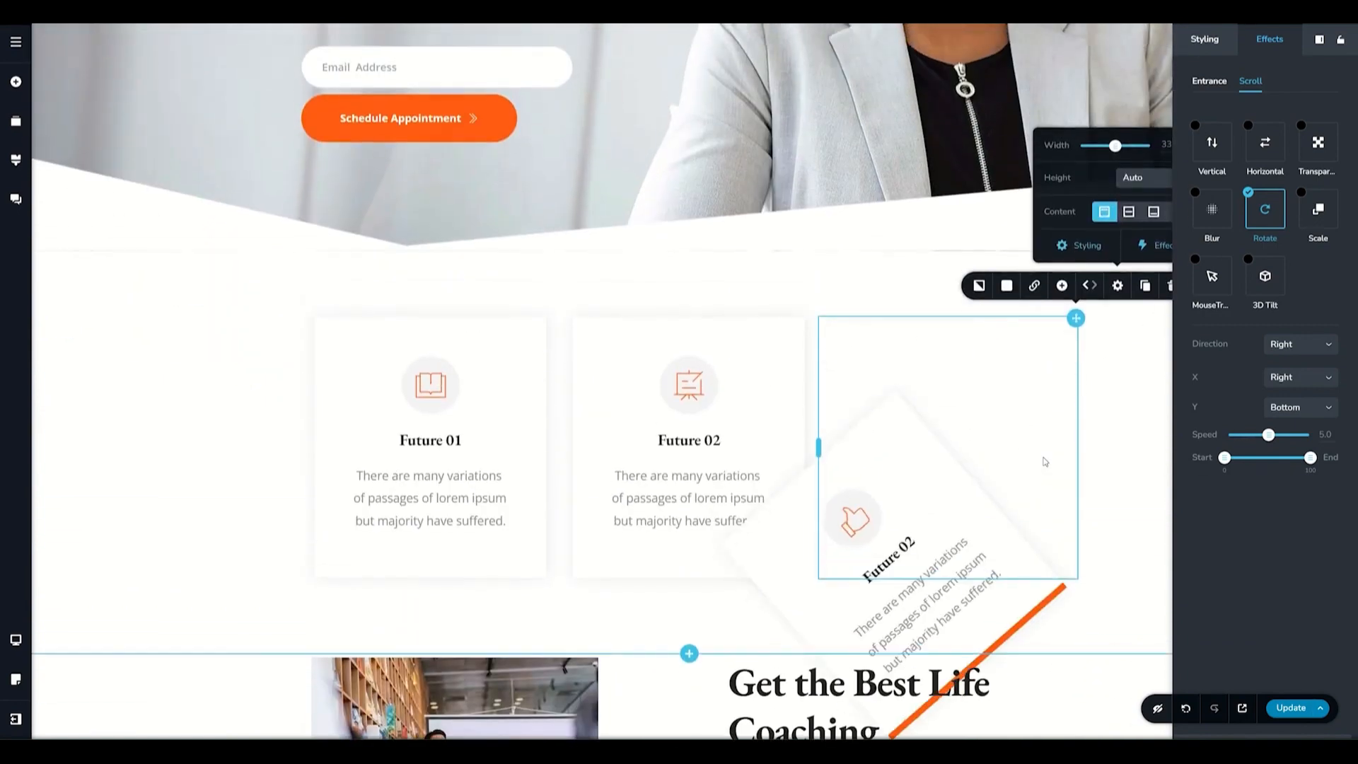
{"action": "scroll", "coordinate": [1046, 461], "scroll_direction": "down", "scroll_amount": 1}
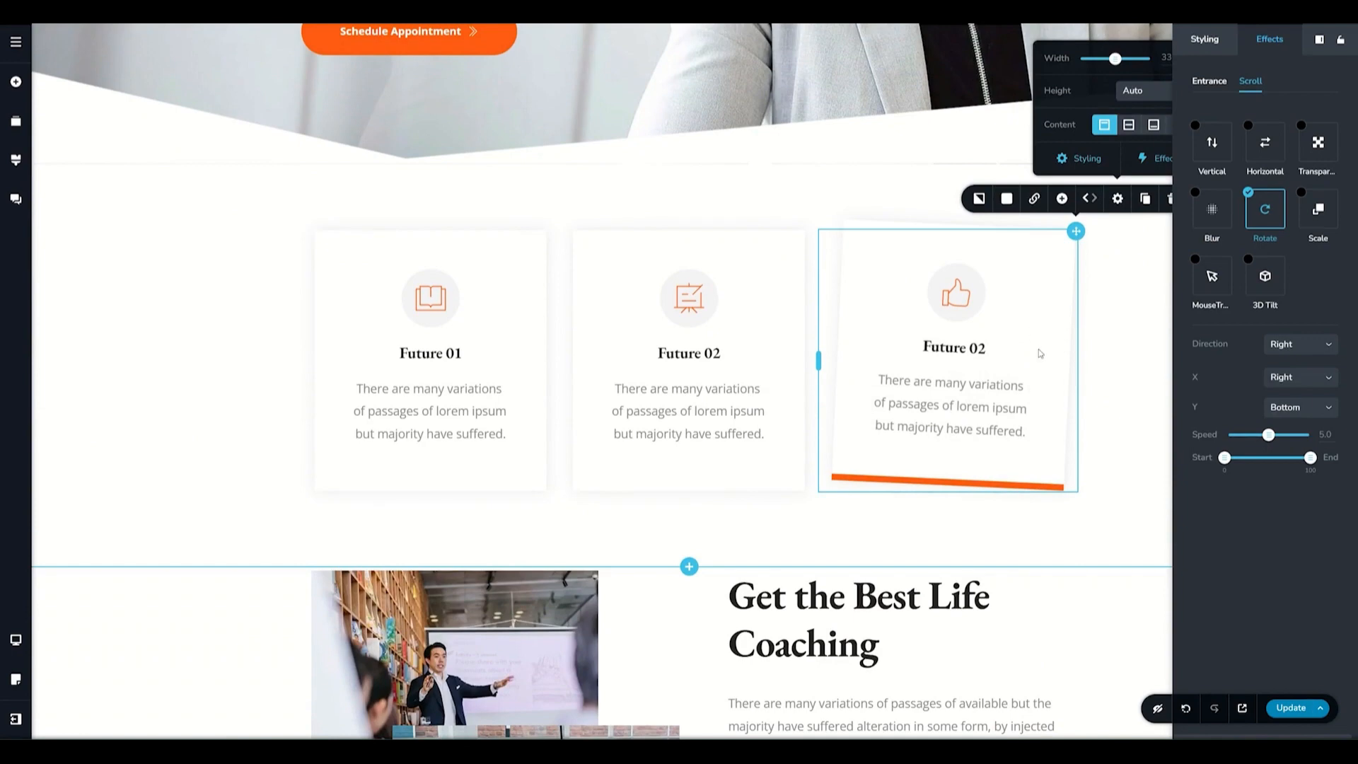
Switch to the tablet view and disable the Rotate scroll effect on the third feature column.
{"action": "left_click", "coordinate": [16, 639]}
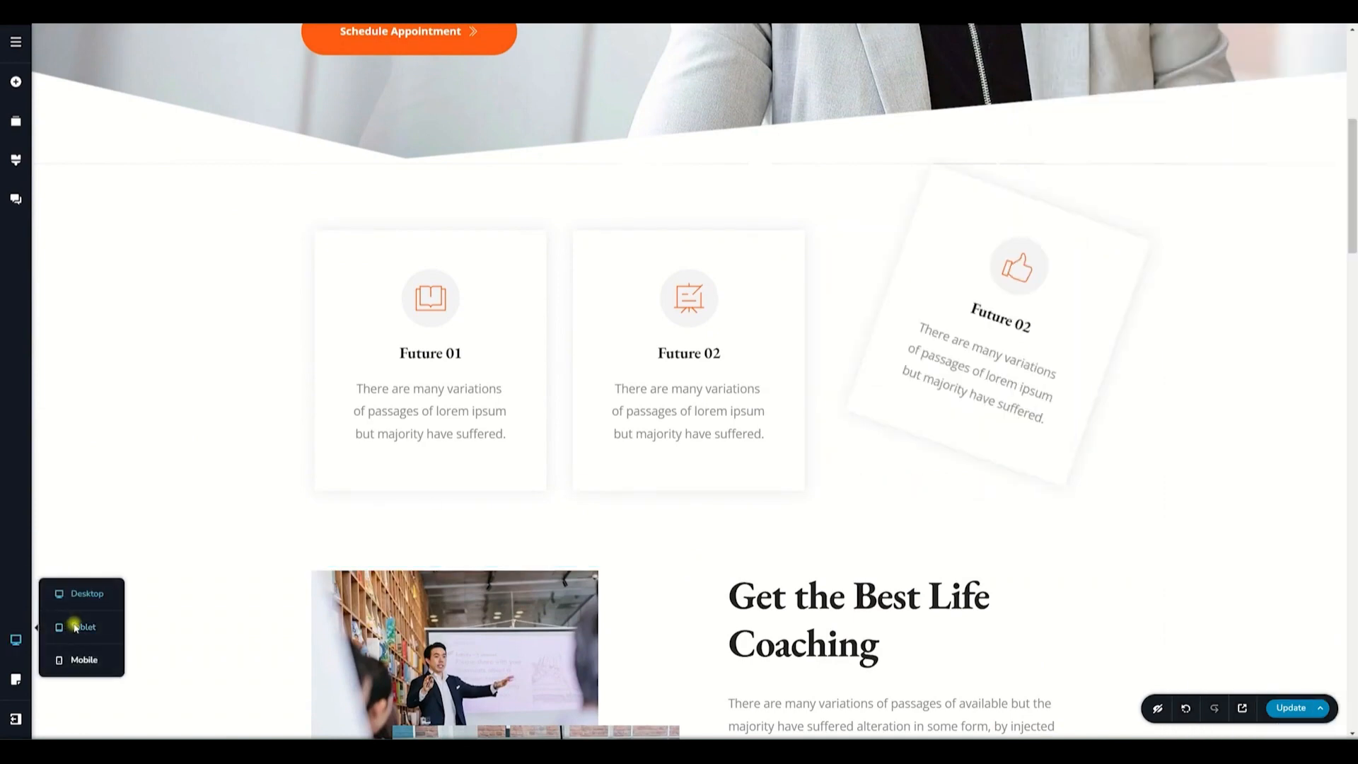
{"action": "left_click", "coordinate": [75, 627]}
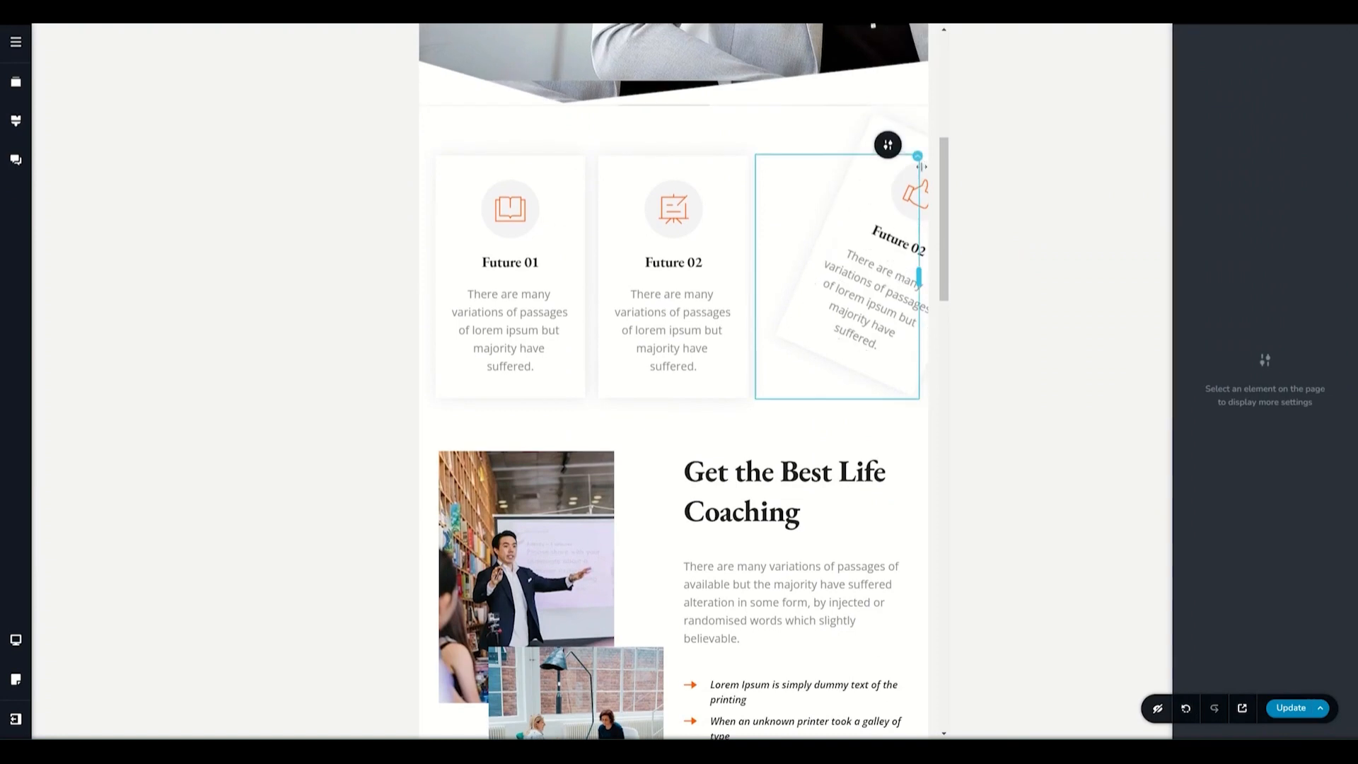
{"action": "left_click", "coordinate": [918, 160]}
{"action": "left_click", "coordinate": [1249, 82]}
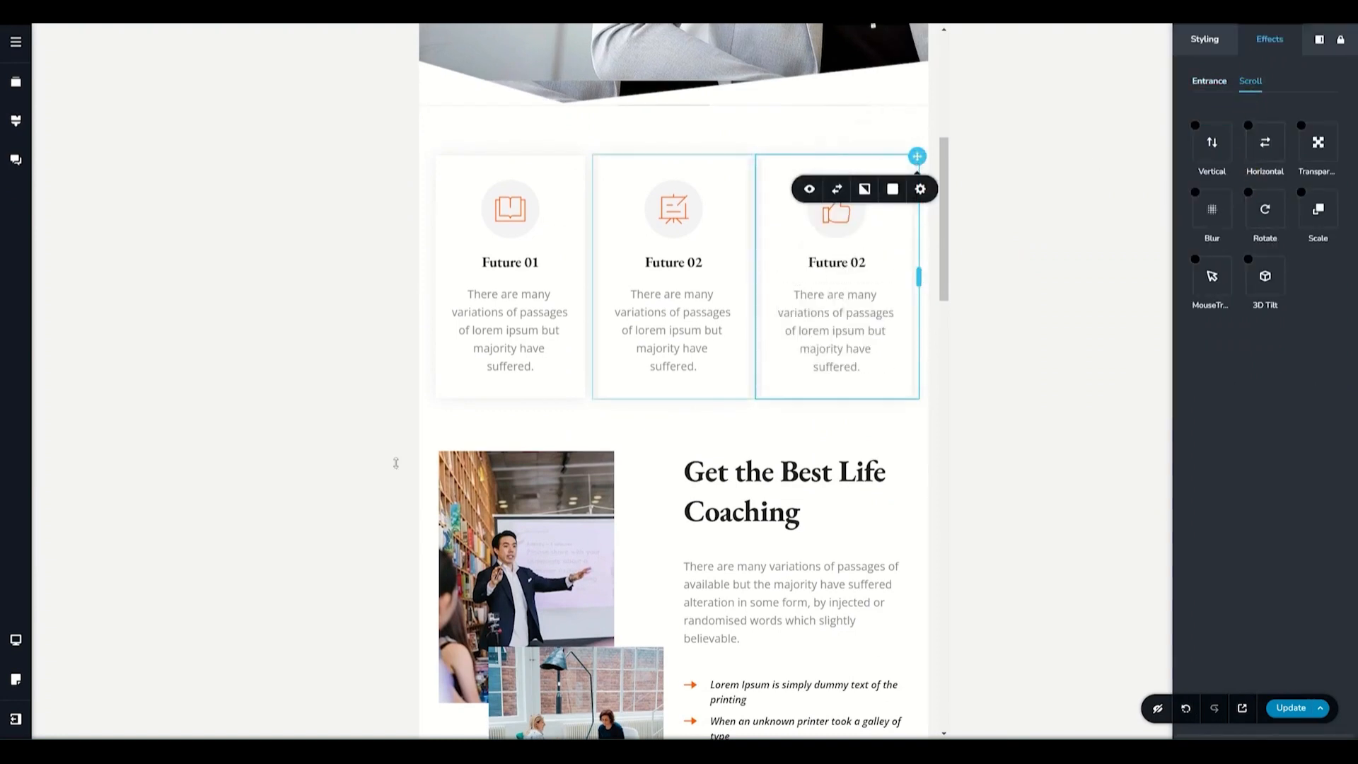
Switch to the mobile view and disable the Rotate scroll effect on the column with the thumbs-up icon.
{"action": "left_click", "coordinate": [16, 640]}
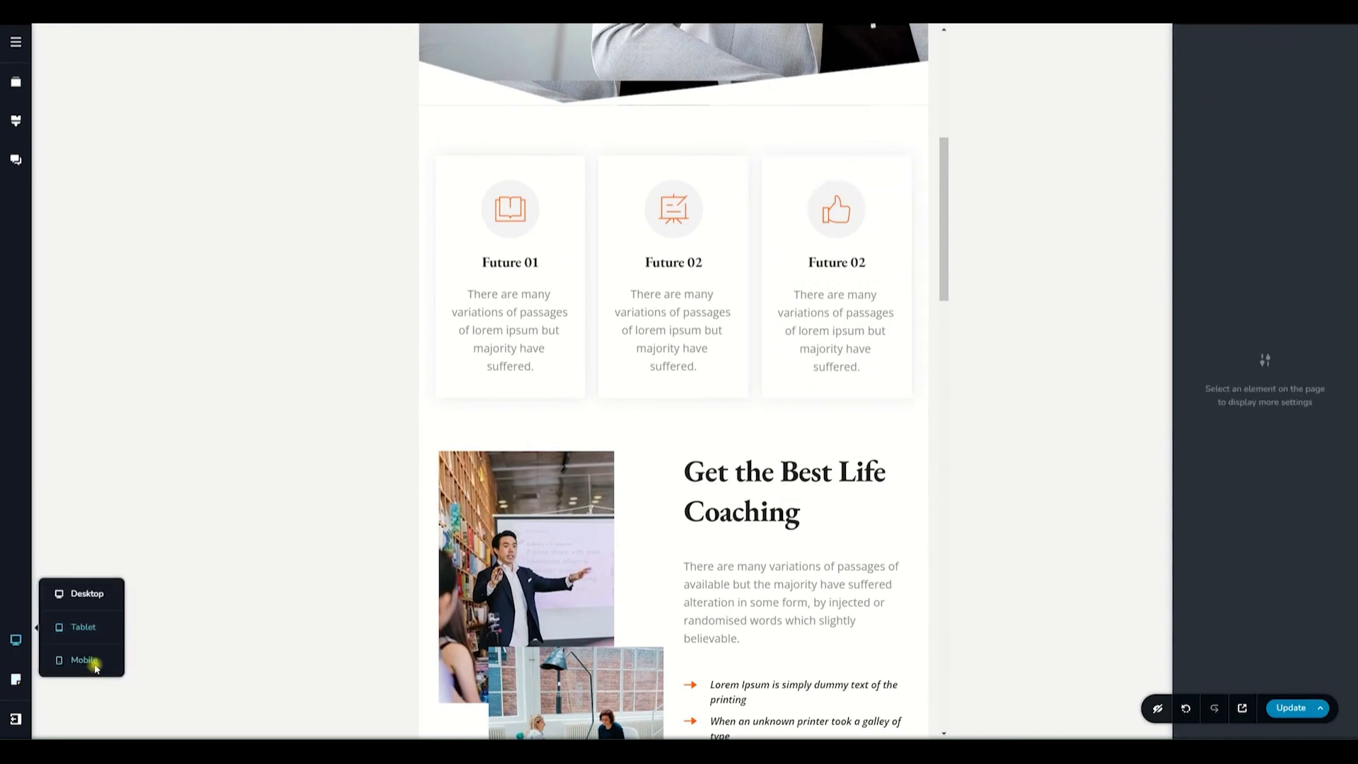
{"action": "left_click", "coordinate": [94, 661]}
{"action": "scroll", "coordinate": [791, 494], "scroll_direction": "down", "scroll_amount": 3}
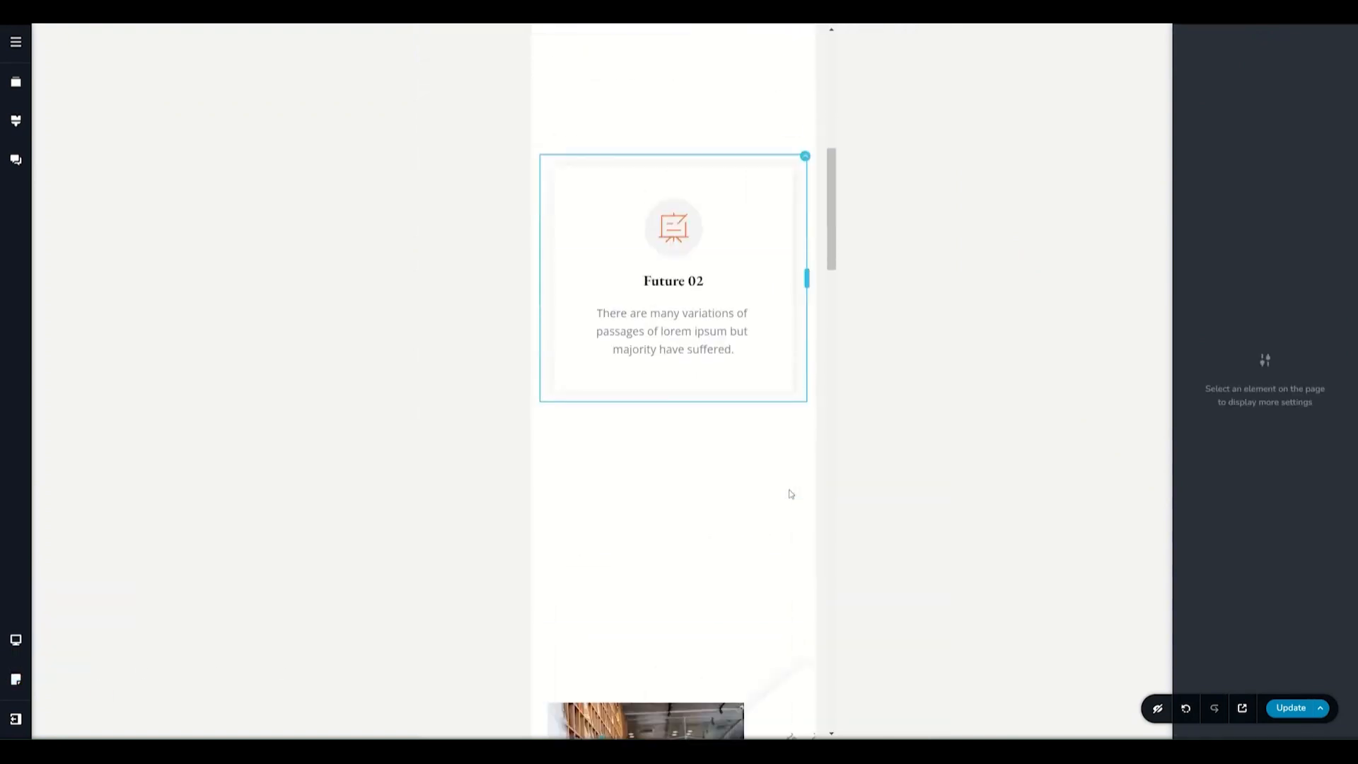
{"action": "left_click", "coordinate": [805, 362]}
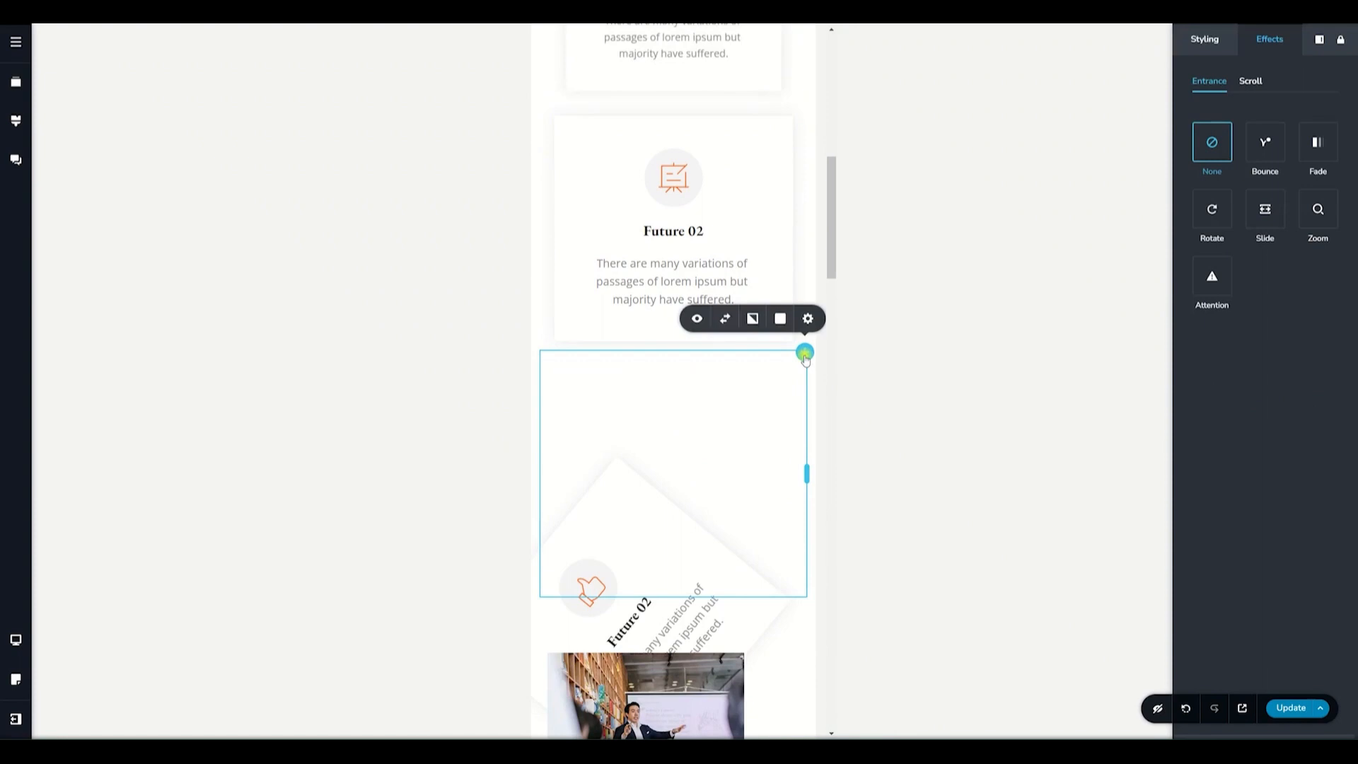
{"action": "left_click", "coordinate": [1251, 80]}
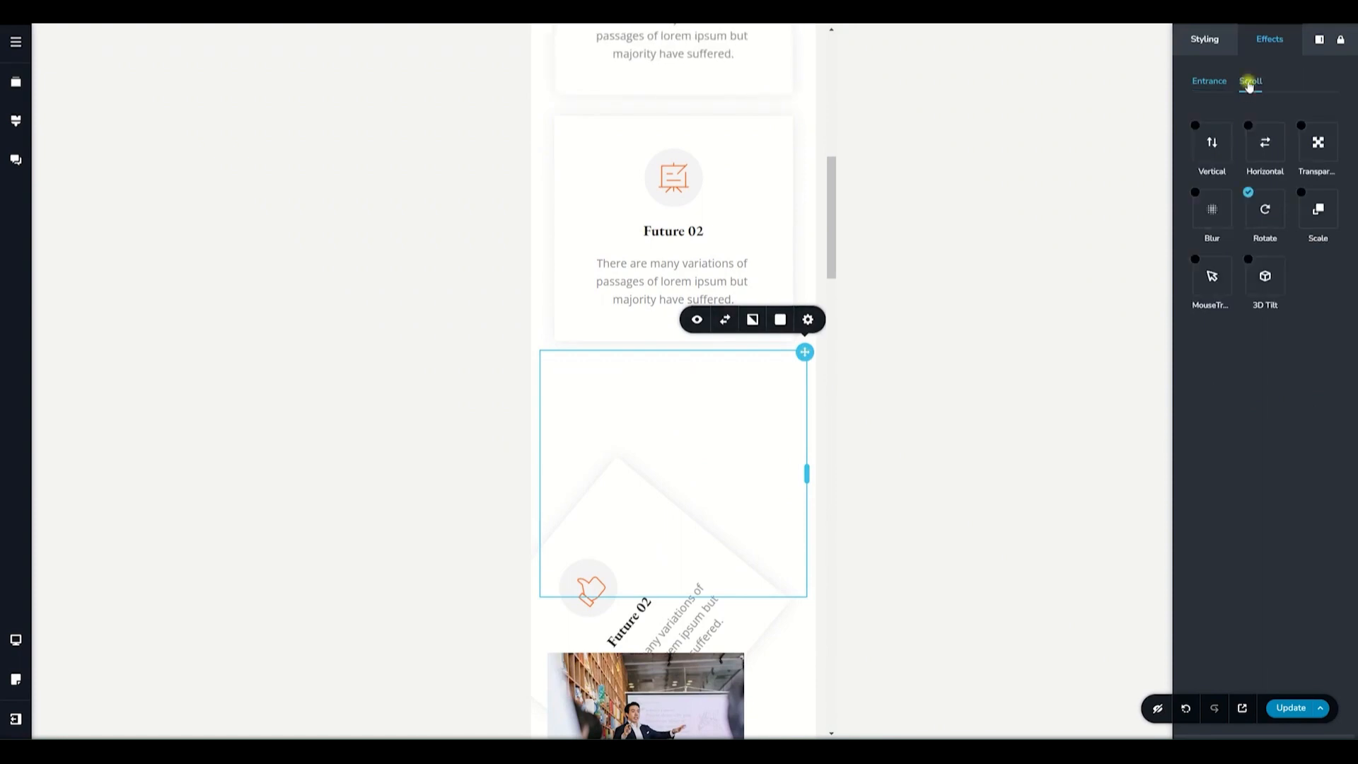
{"action": "left_click", "coordinate": [1250, 193]}
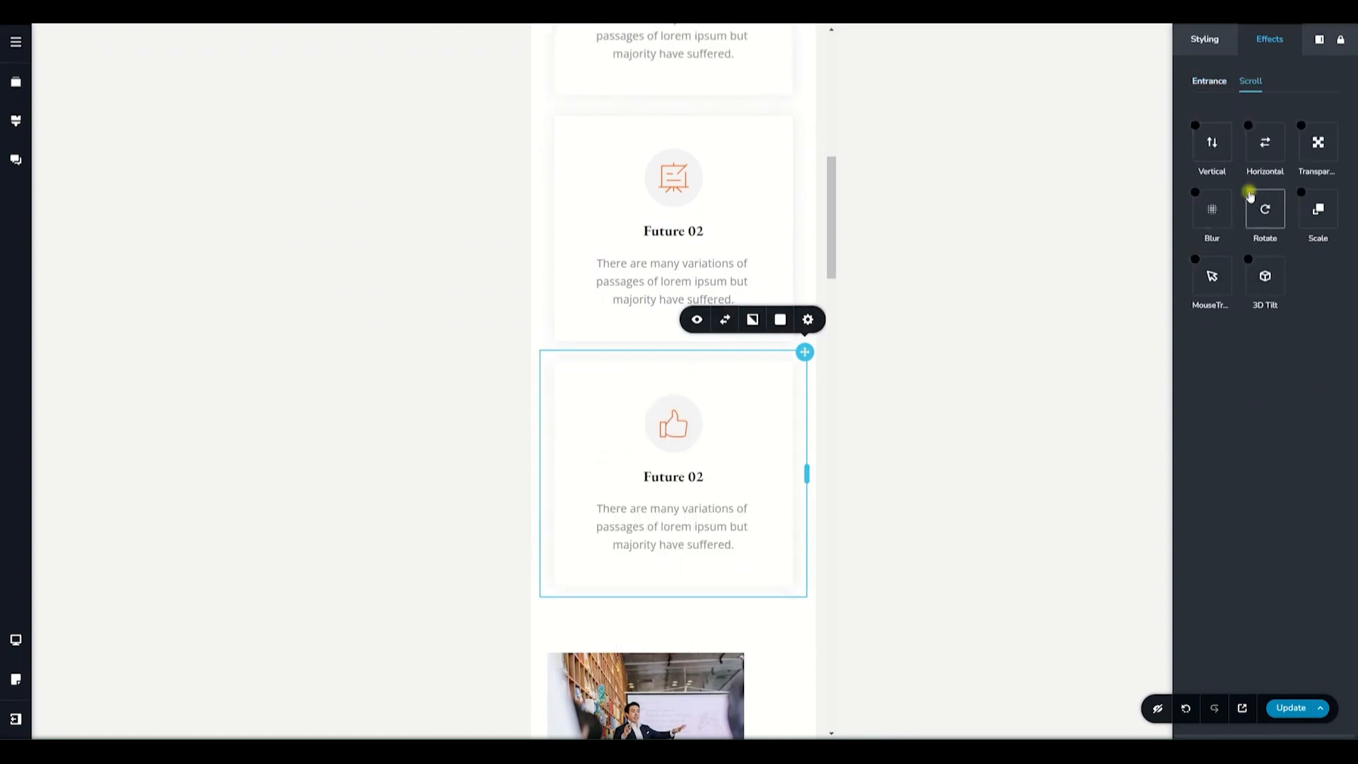
Return to the desktop view and enable the Horizontal scroll effect on the third feature column alongside Rotate.
{"action": "left_click", "coordinate": [15, 638]}
{"action": "left_click", "coordinate": [64, 599]}
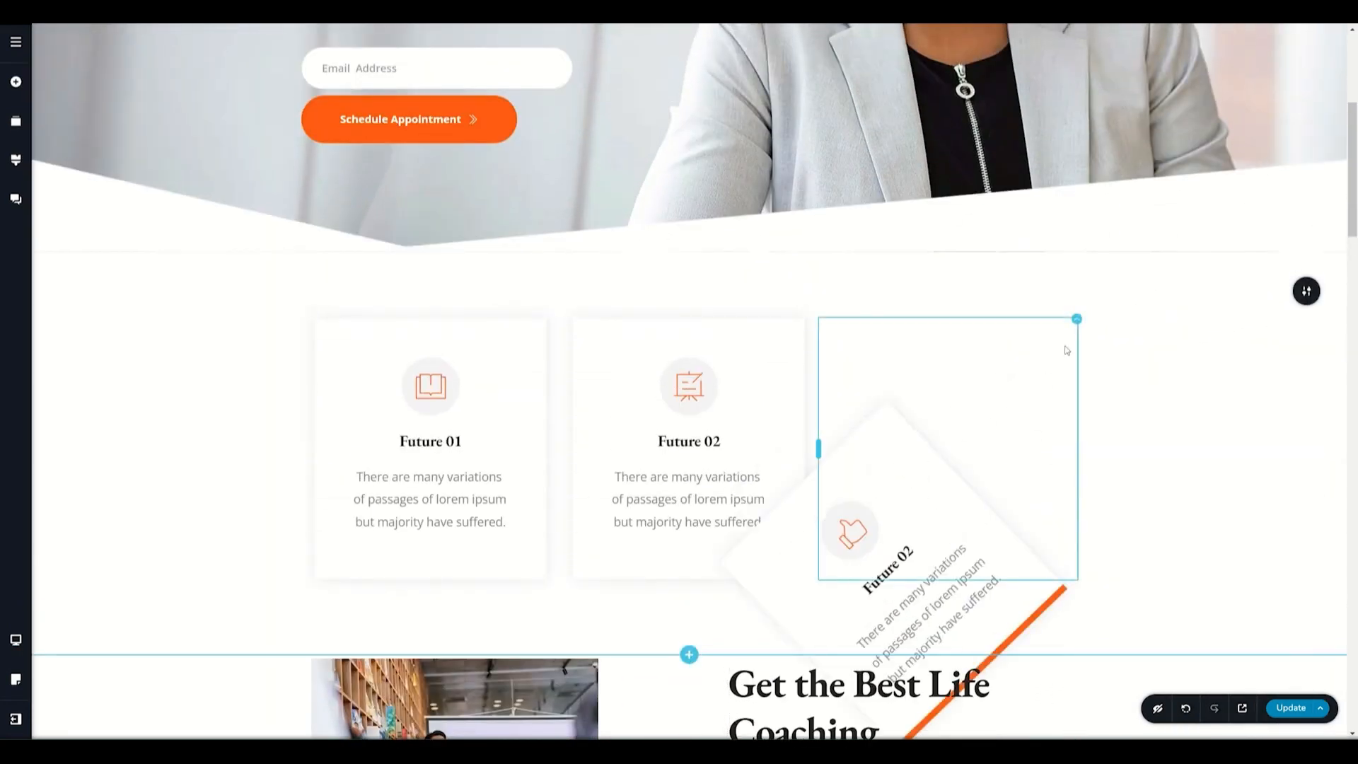
{"action": "left_click", "coordinate": [1075, 318]}
{"action": "left_click", "coordinate": [1113, 287]}
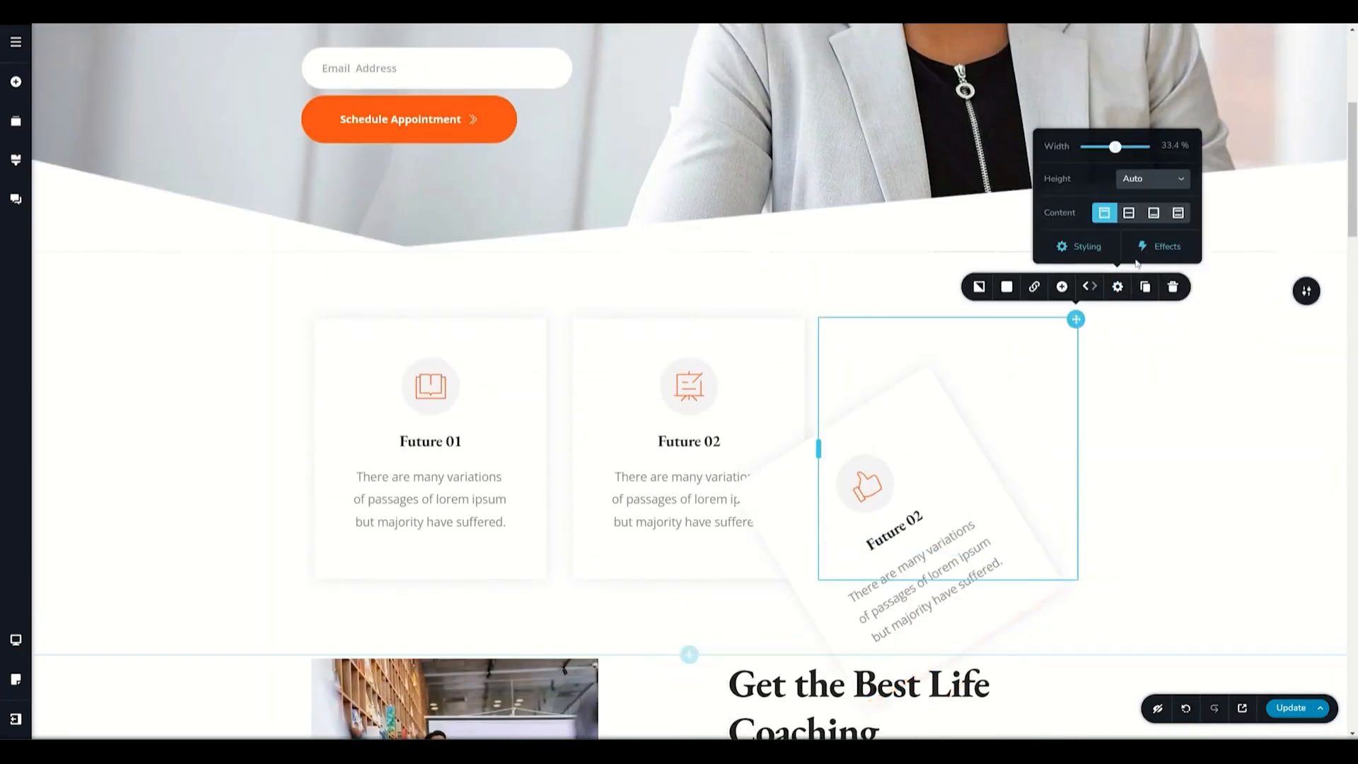
{"action": "left_click", "coordinate": [1159, 245]}
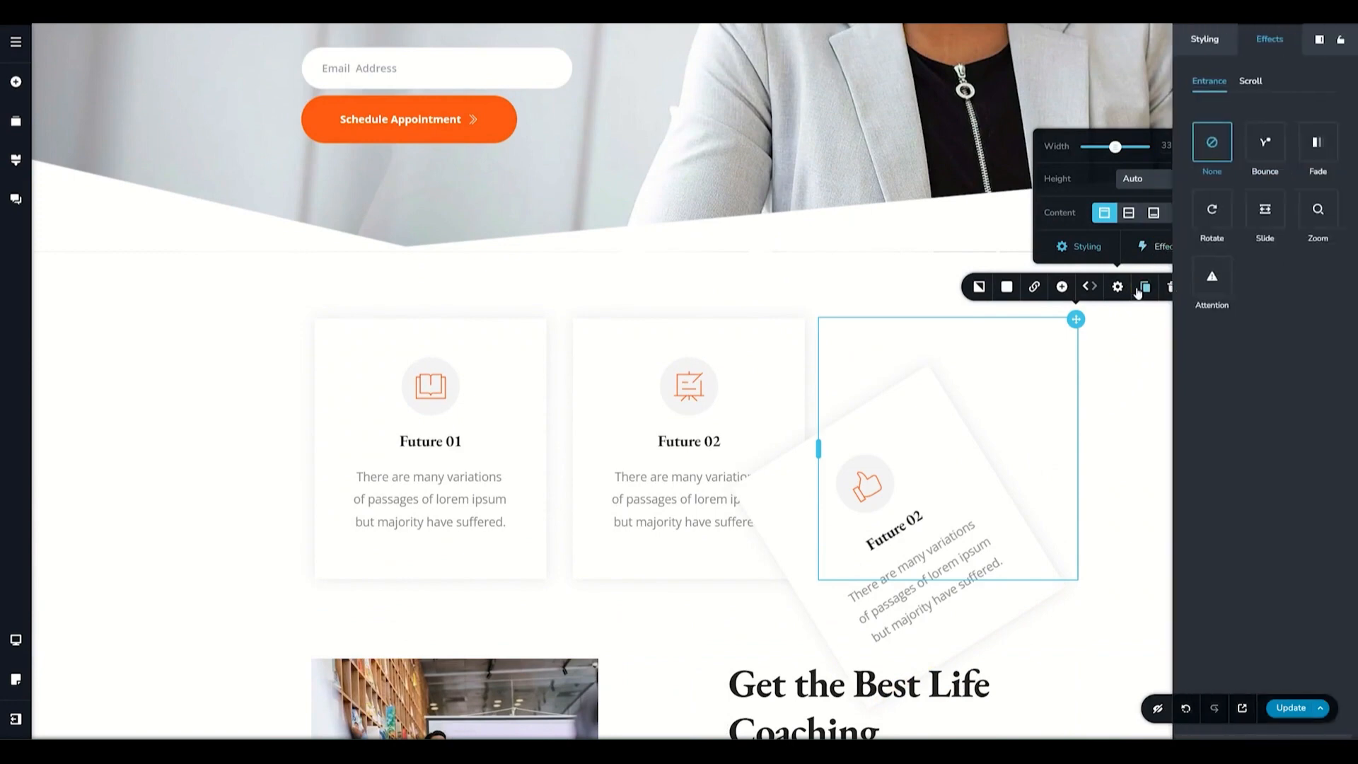
{"action": "left_click", "coordinate": [1250, 82]}
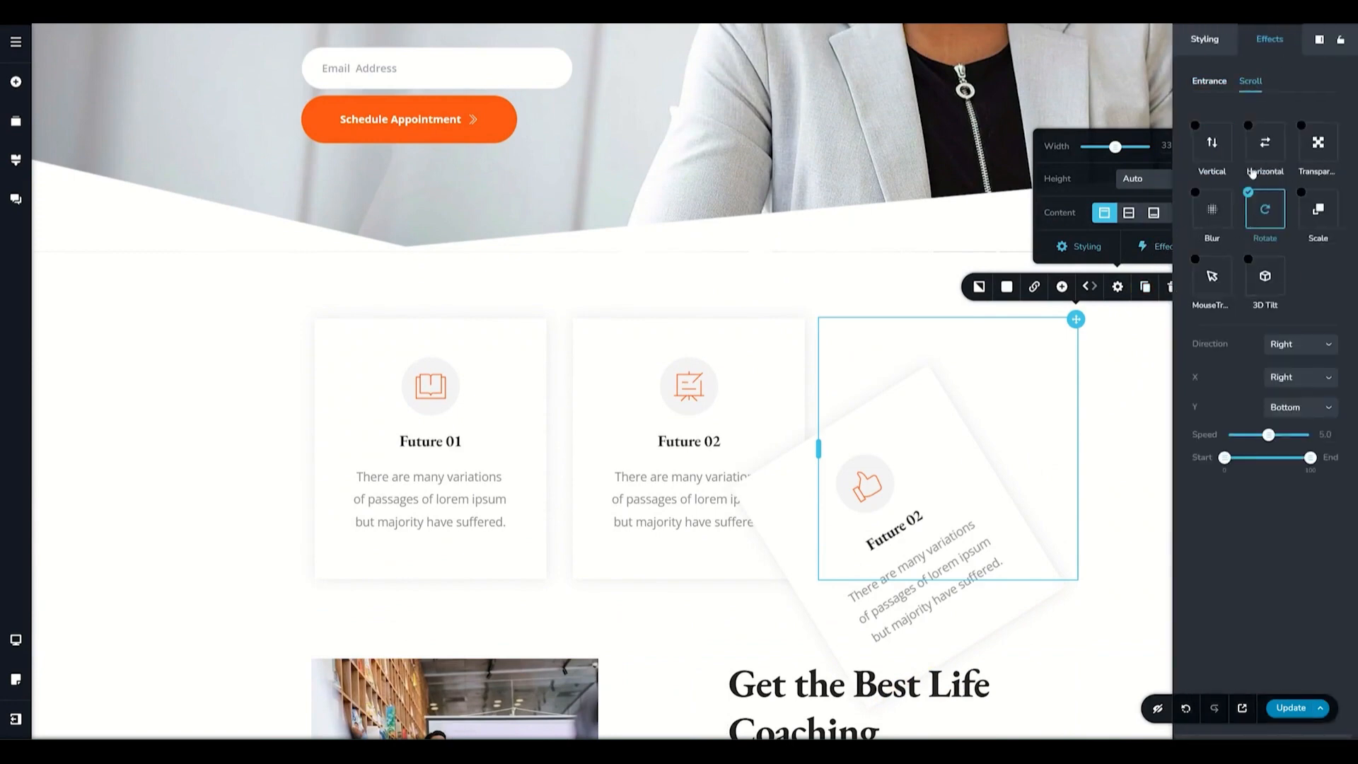
{"action": "left_click", "coordinate": [1247, 127]}
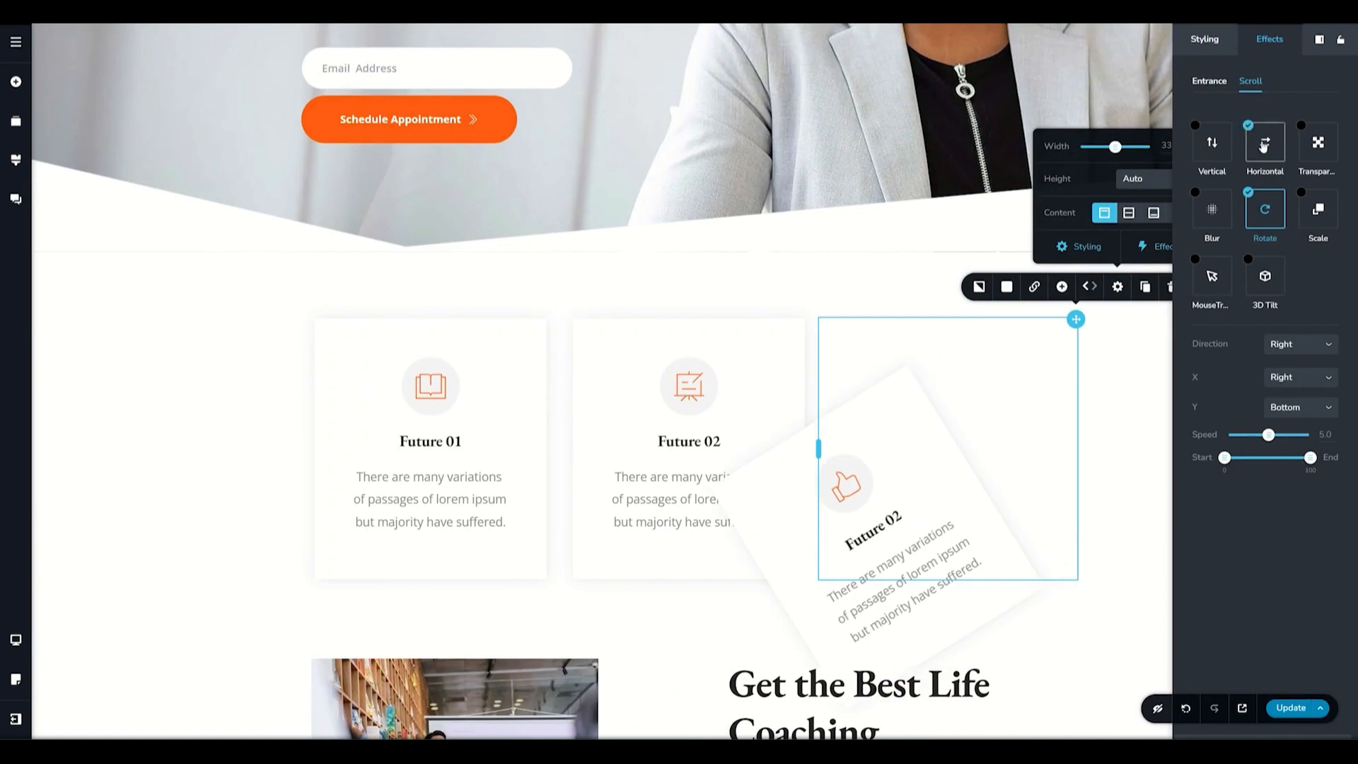
{"action": "left_click", "coordinate": [1264, 144]}
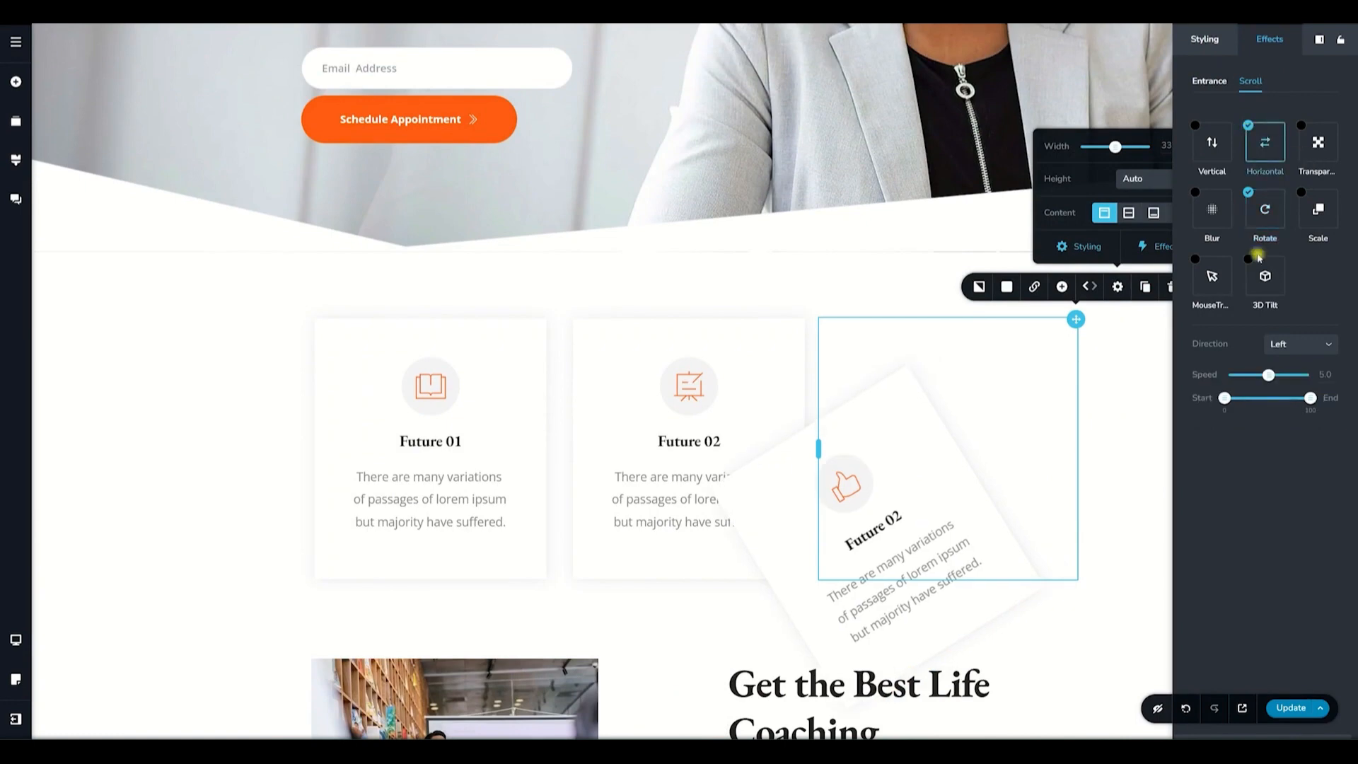
Set the Horizontal effect's direction to Right, speed to 7.3 and range to about 32–86, and preview the card's movement on scroll.
{"action": "left_click", "coordinate": [1290, 354]}
{"action": "left_click", "coordinate": [1267, 385]}
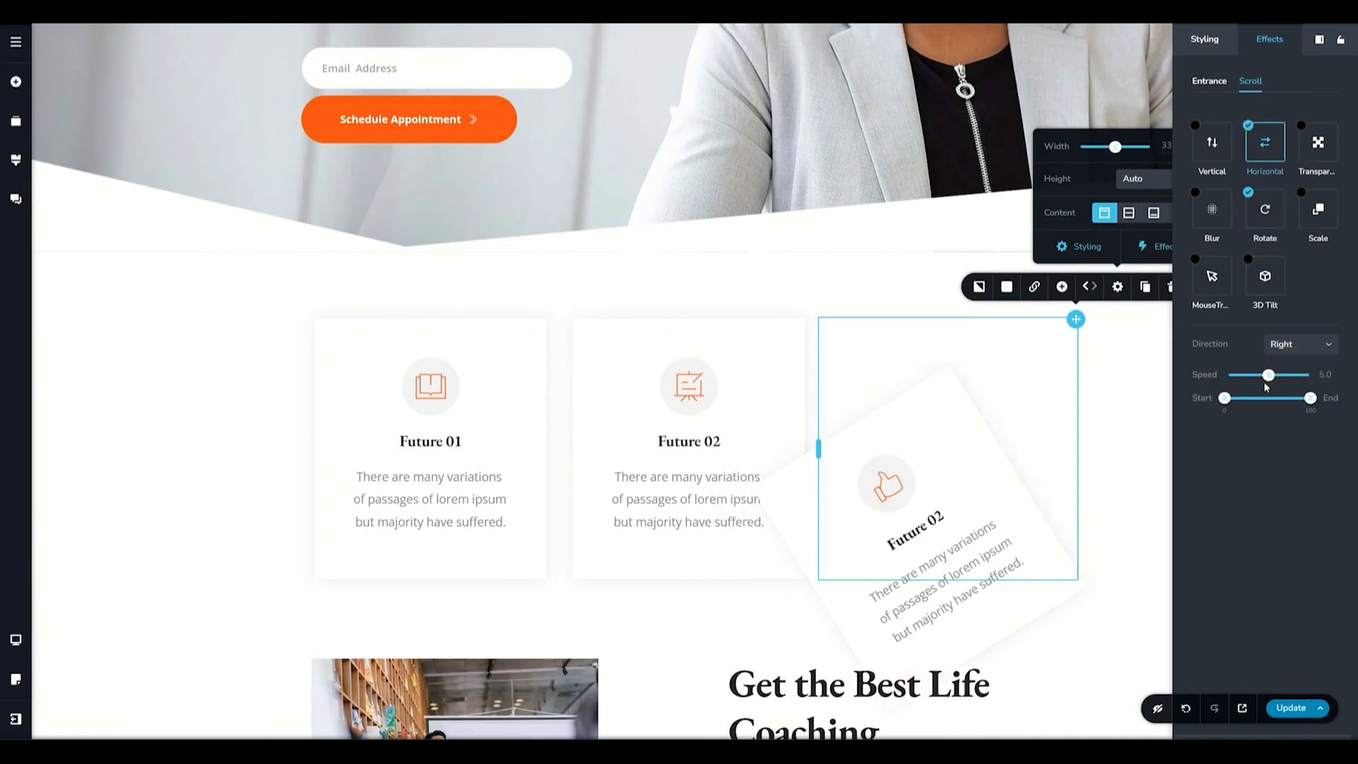
{"action": "left_click_drag", "start_coordinate": [1278, 375], "coordinate": [1299, 398]}
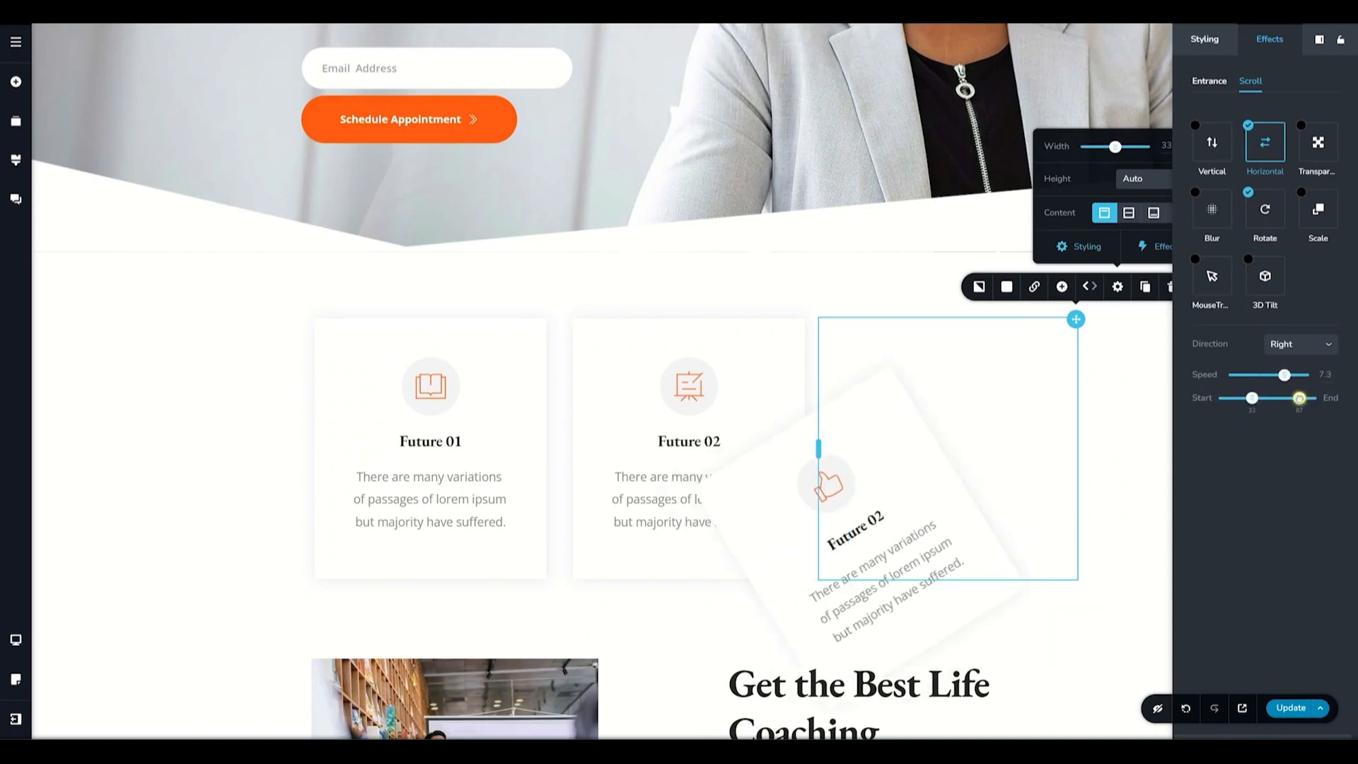
{"action": "scroll", "coordinate": [1101, 393], "scroll_direction": "down", "scroll_amount": 3}
{"action": "scroll", "coordinate": [1102, 393], "scroll_direction": "up", "scroll_amount": 4}
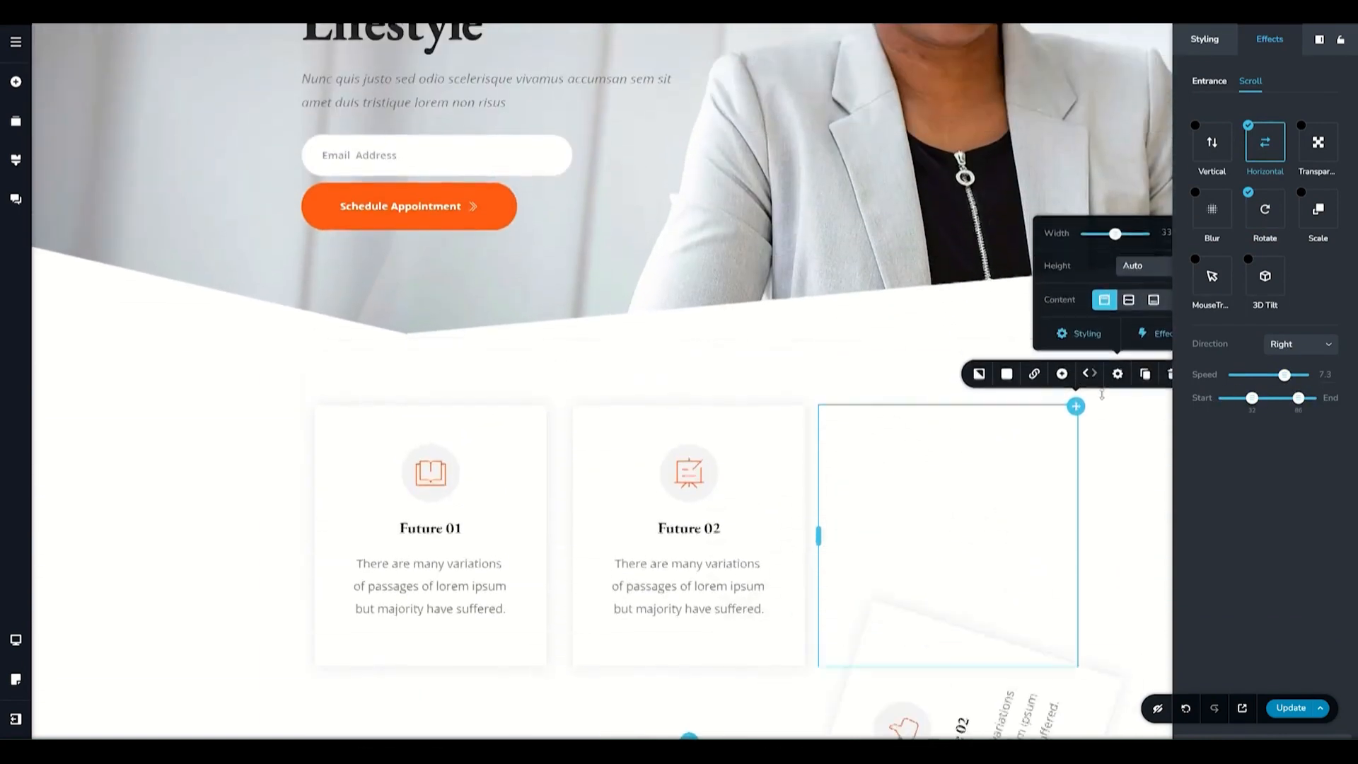